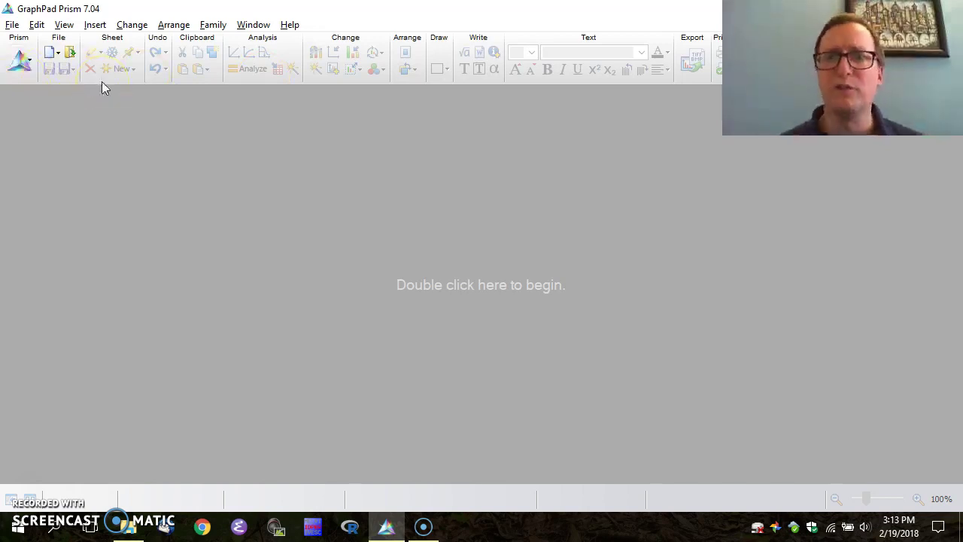
Create a new project with a Column replicate-values data table, Data 1, and linked graph
left_click(12, 26)
mouse_move(95, 43)
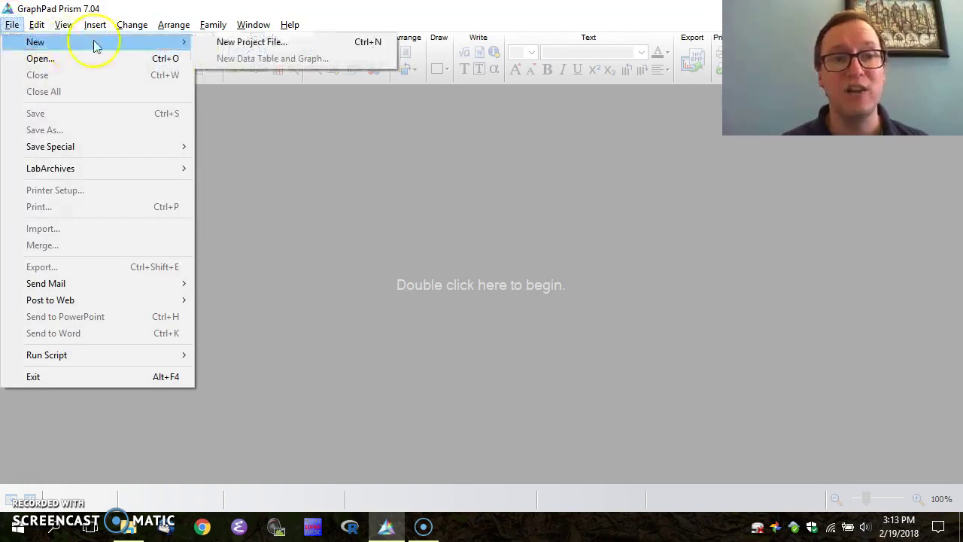
left_click(252, 43)
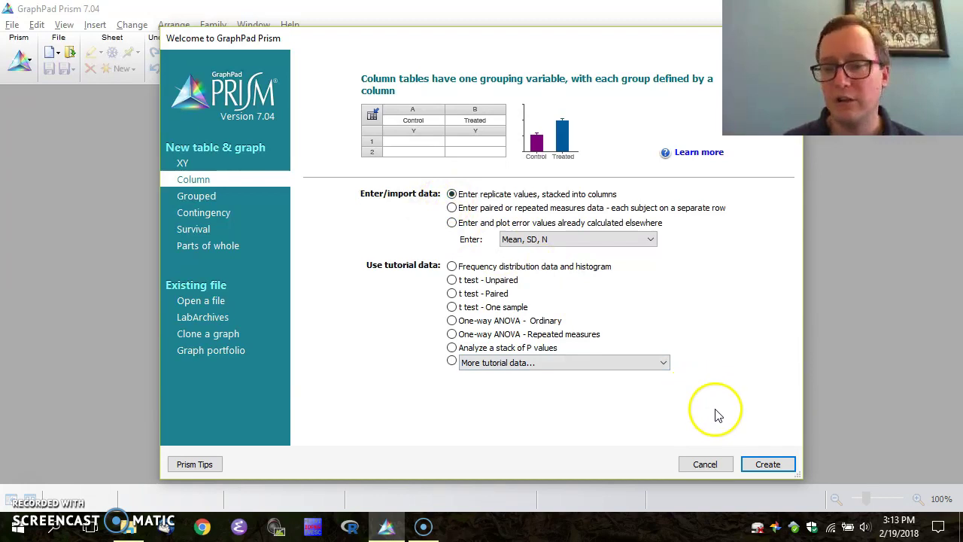
left_click(767, 464)
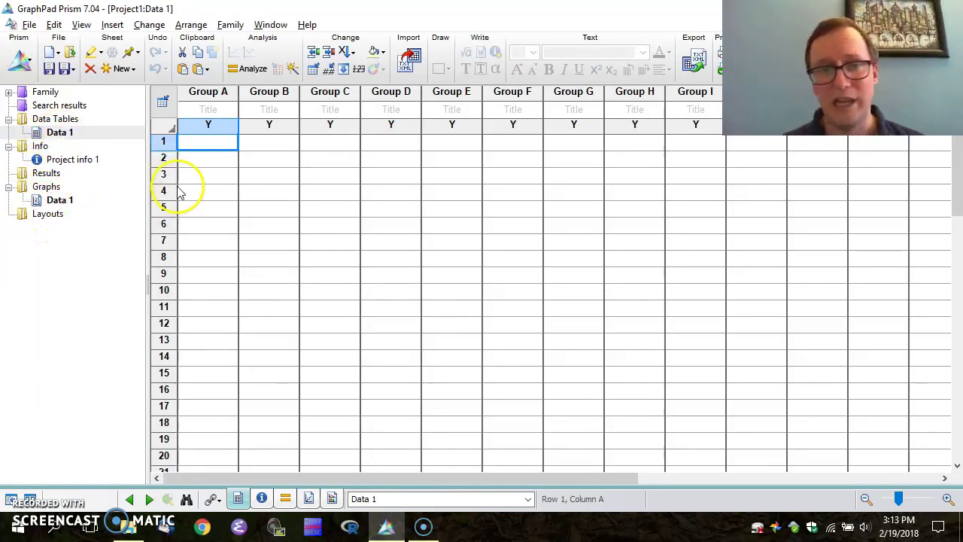
Import 20180219-Distribution.txt so its 400 values fill Group A of the table
left_click(27, 24)
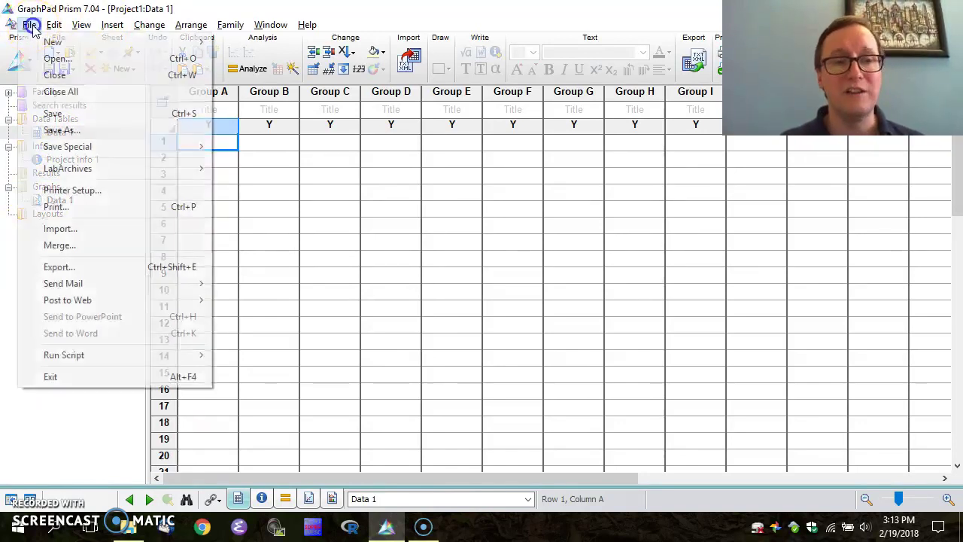
left_click(57, 230)
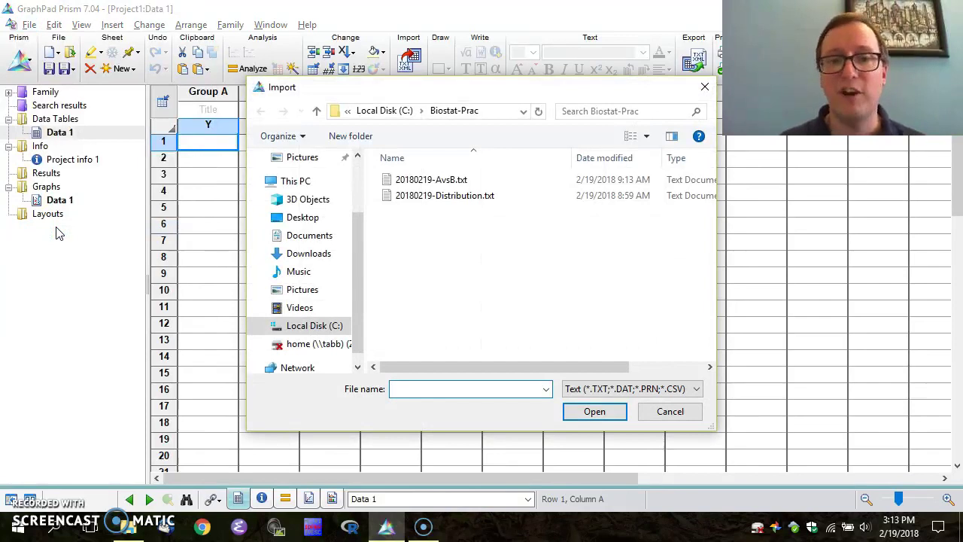
left_click(416, 198)
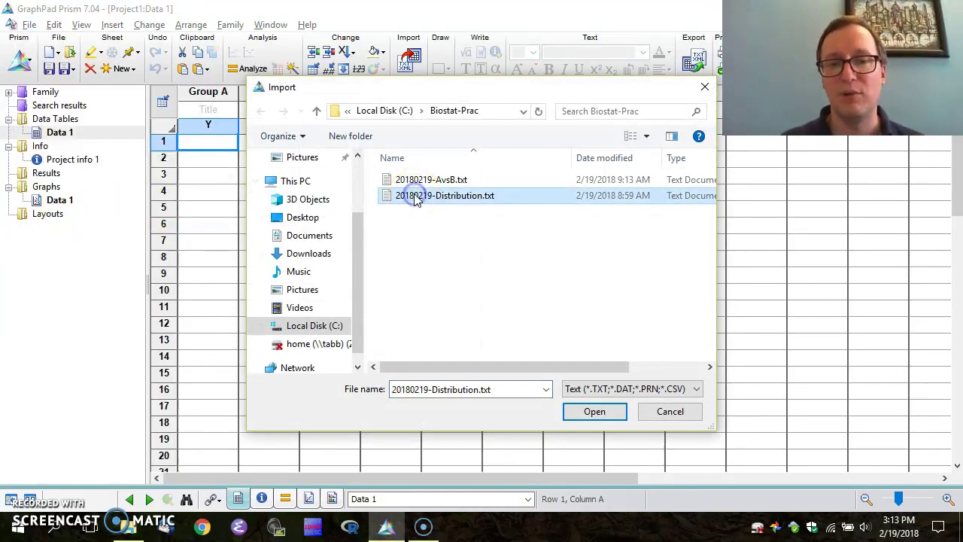
left_click(595, 412)
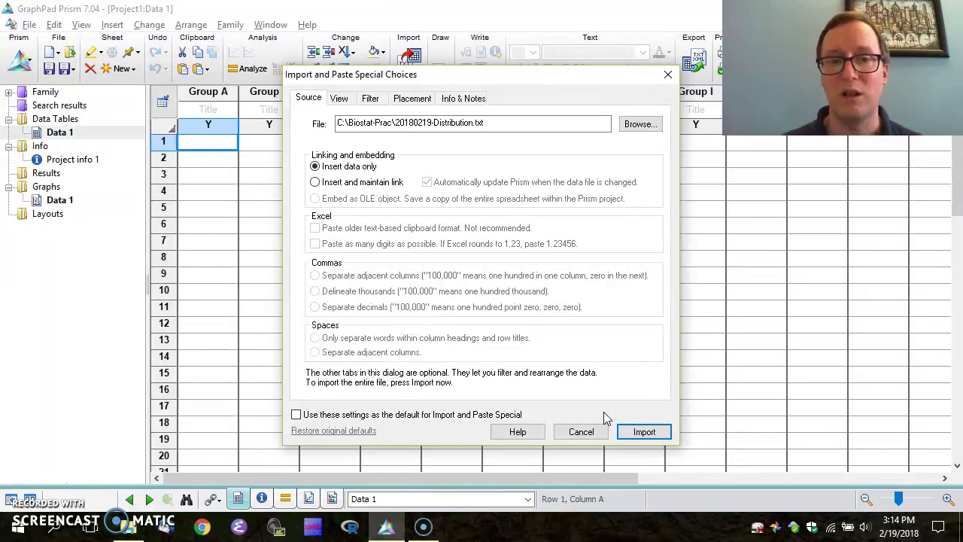
left_click(644, 432)
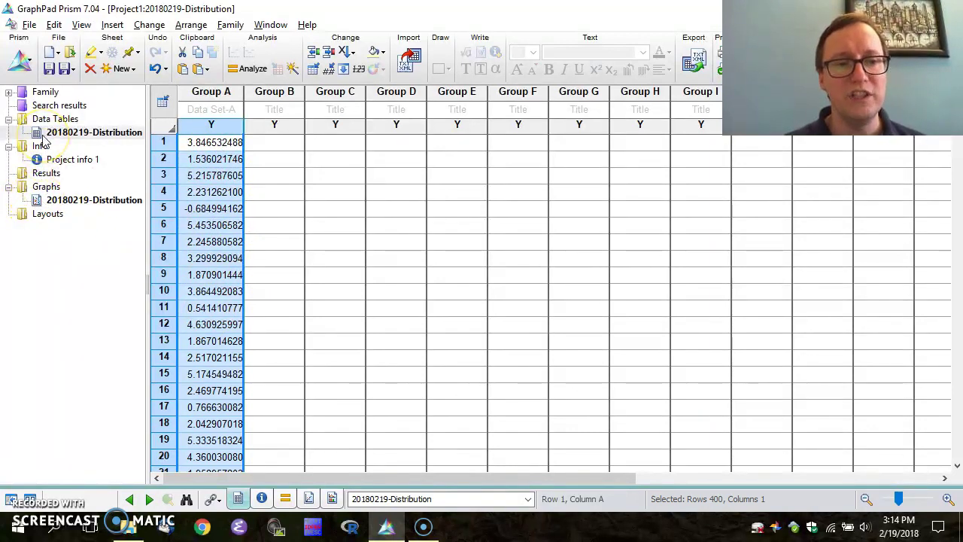
Change the 20180219-Distribution graph to a scatter plot of all 400 points, then return to the table
mouse_move(42, 141)
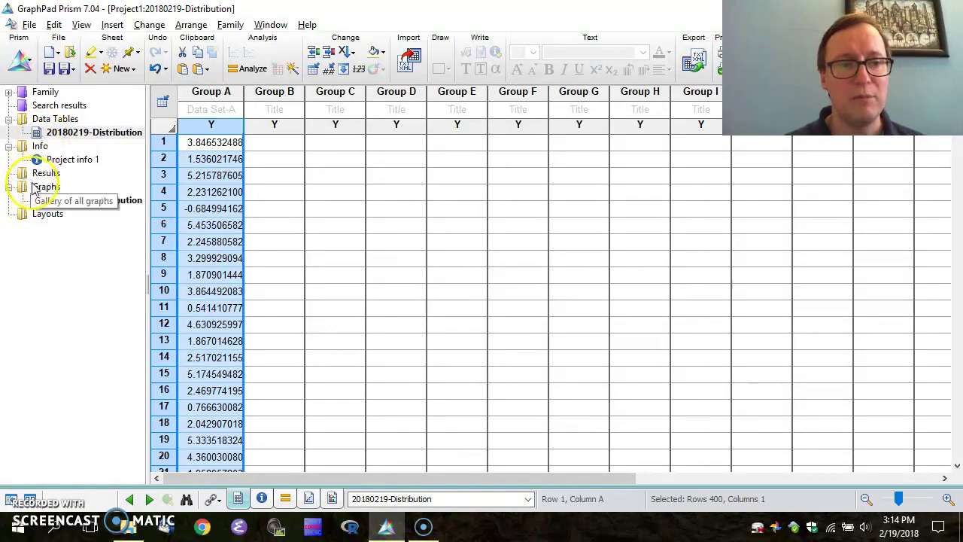
left_click(61, 200)
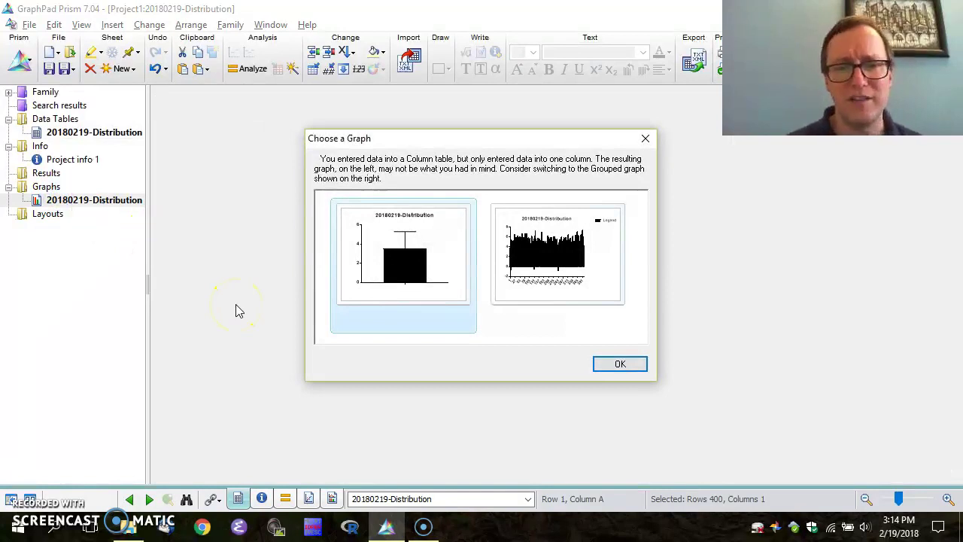
left_click(620, 365)
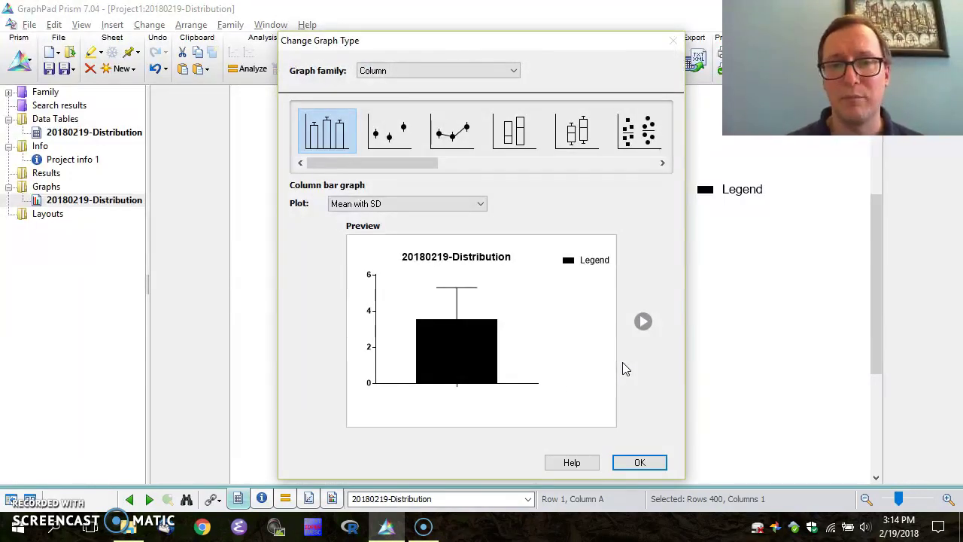
left_click(632, 136)
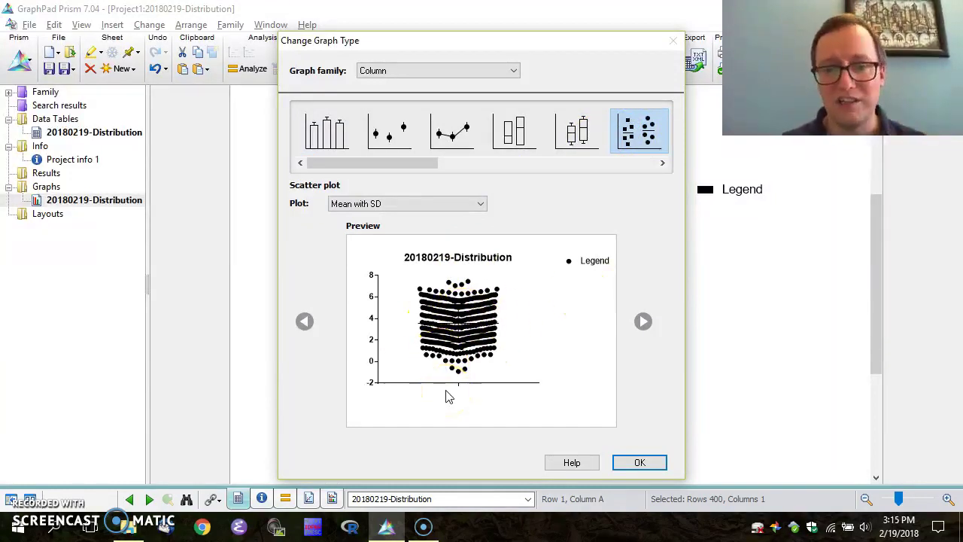
left_click(639, 461)
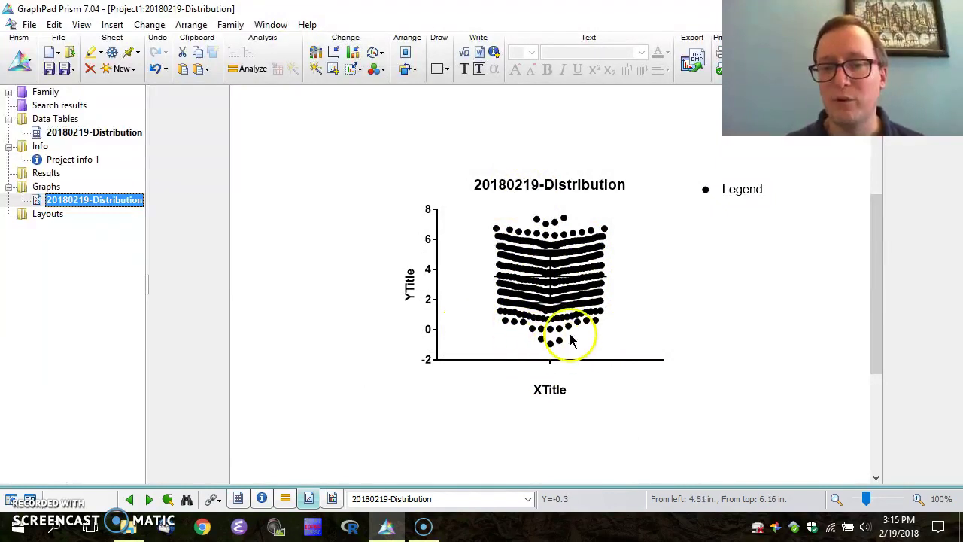
mouse_move(565, 223)
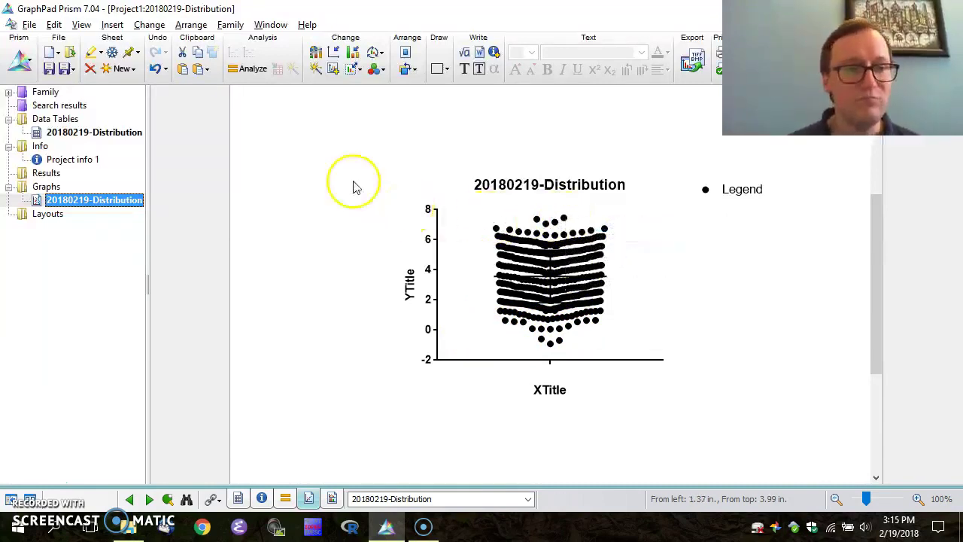
left_click(80, 132)
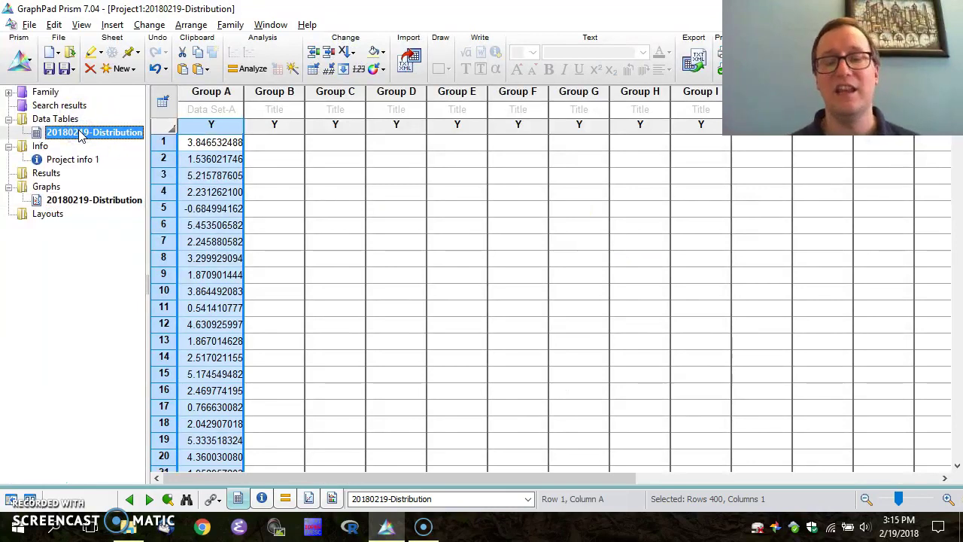
Start a new analysis of the data, choosing Frequency distribution under Column analyses
mouse_move(81, 134)
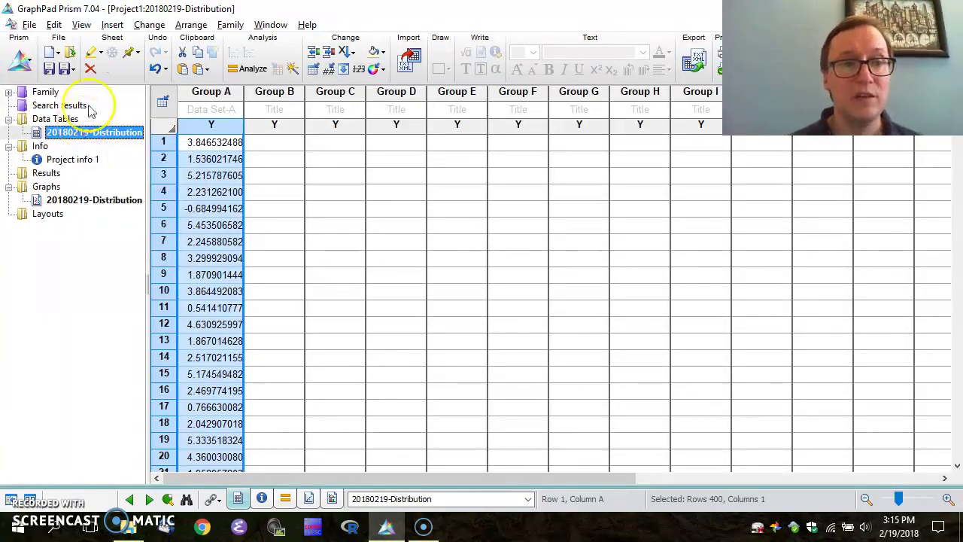
left_click(113, 25)
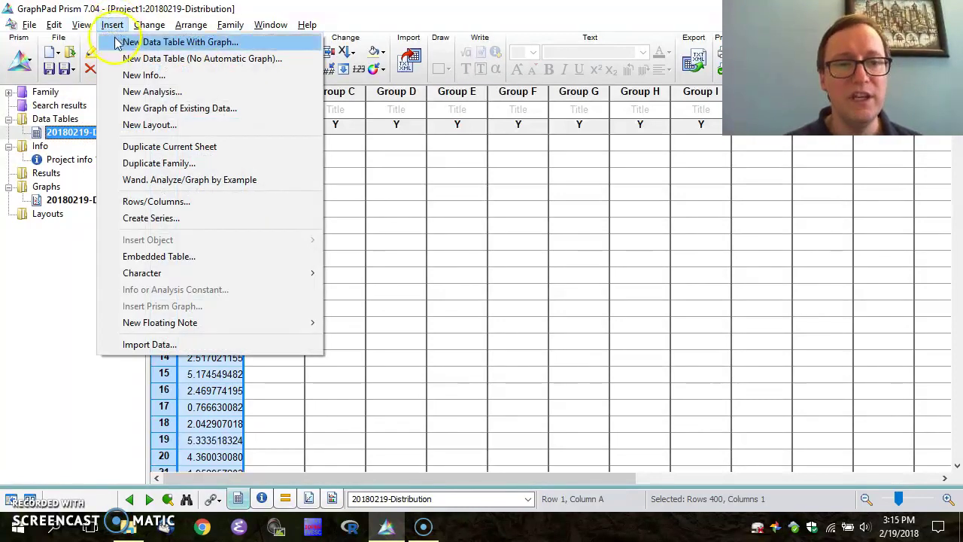
left_click(157, 95)
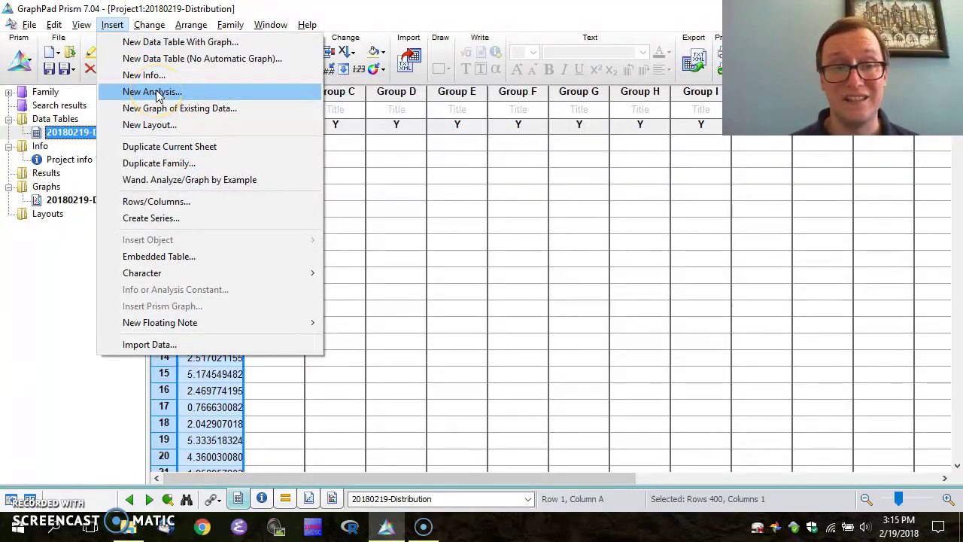
left_click(155, 92)
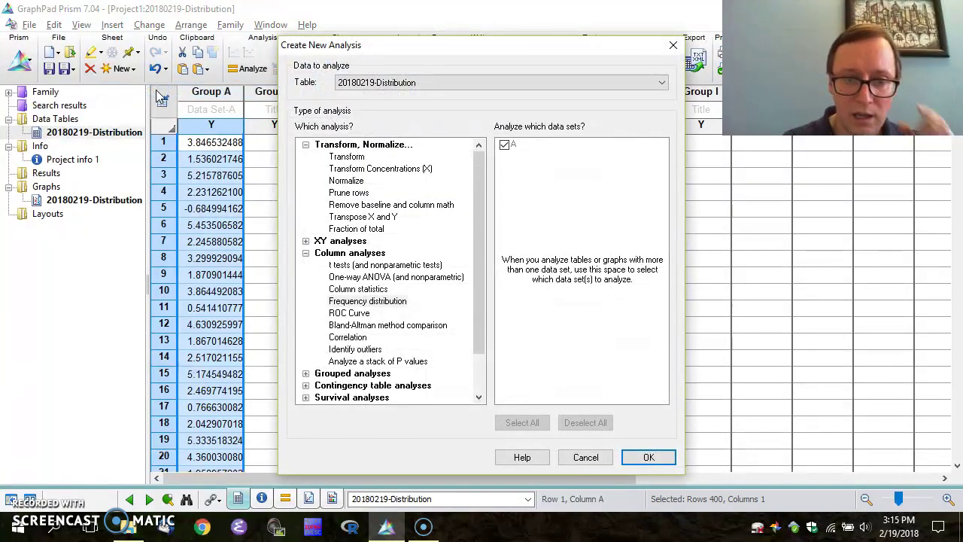
left_click(306, 145)
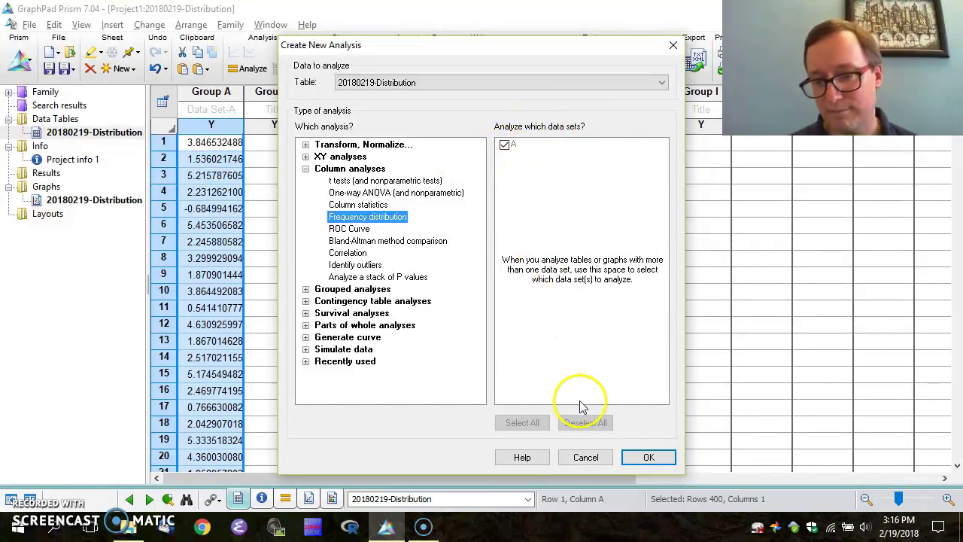
left_click(649, 457)
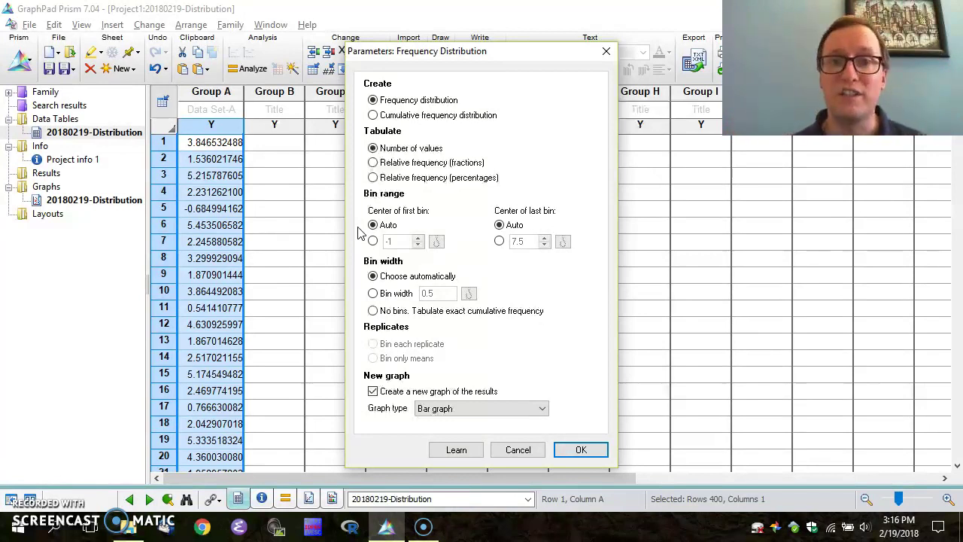
Run the frequency distribution with automatic bin centres and width, plotting a bar-graph histogram
left_click(375, 228)
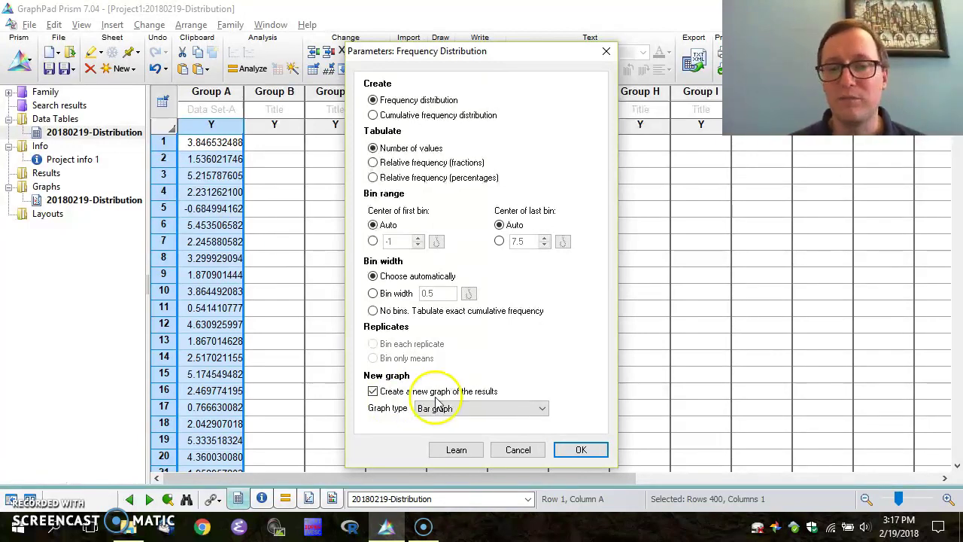
left_click(580, 450)
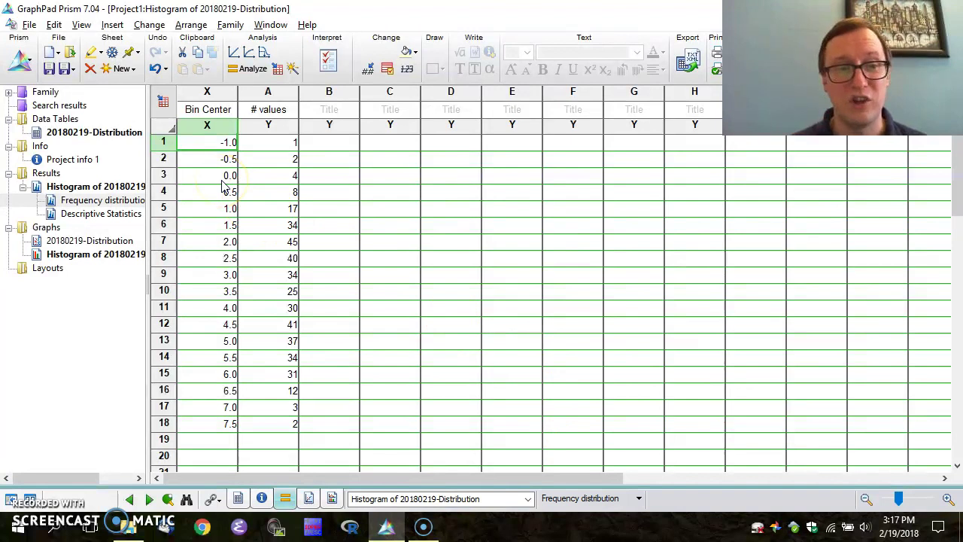
Check the largest bin count of 45, then view Descriptive Statistics: 400 values, mean 3.5646, SD 1.7437
left_click(87, 200)
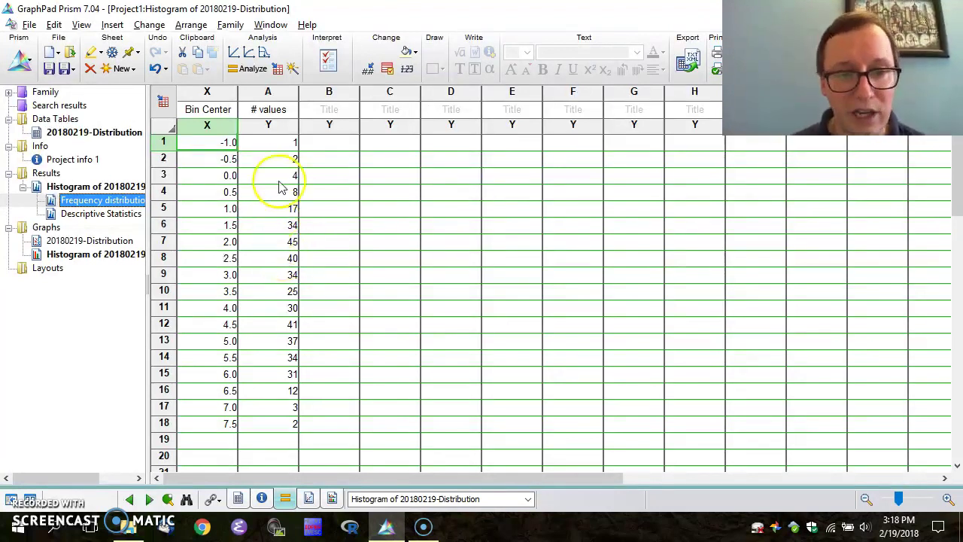
left_click(272, 244)
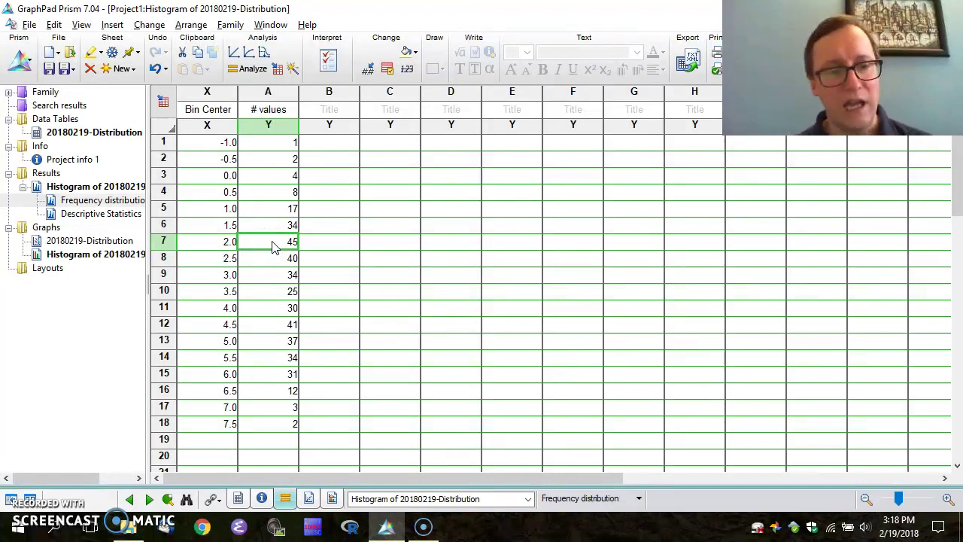
left_click(108, 216)
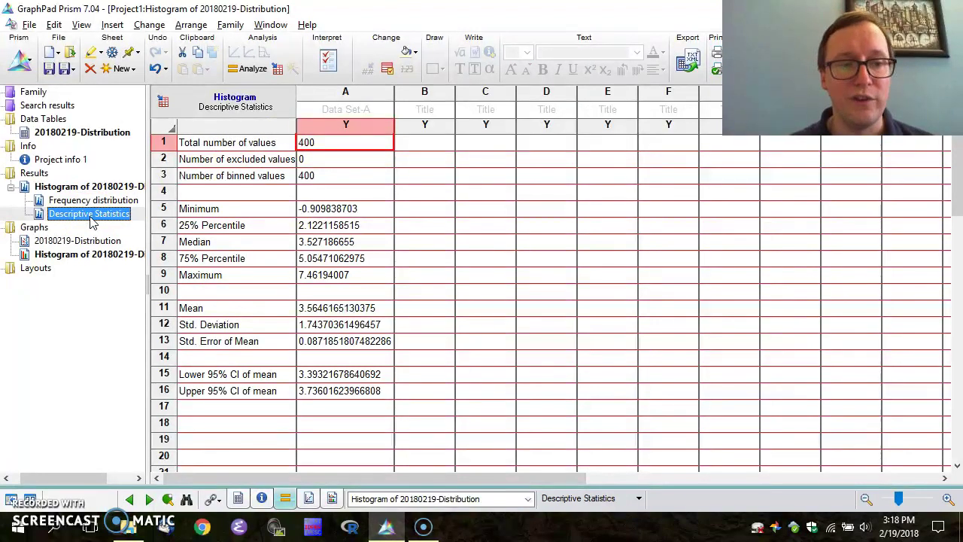
Show the Histogram graph with bar counts over bin centres -1.0 to 7.5
left_click_drag(91, 219, 73, 256)
left_click(73, 256)
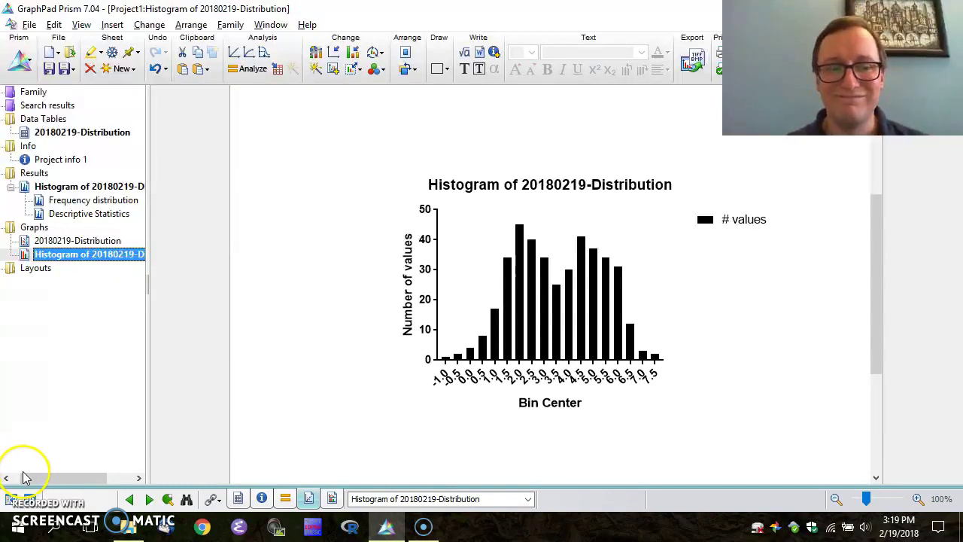
Close Project1, leaving Prism on its empty 'Double click here to begin' workspace
left_click(26, 479)
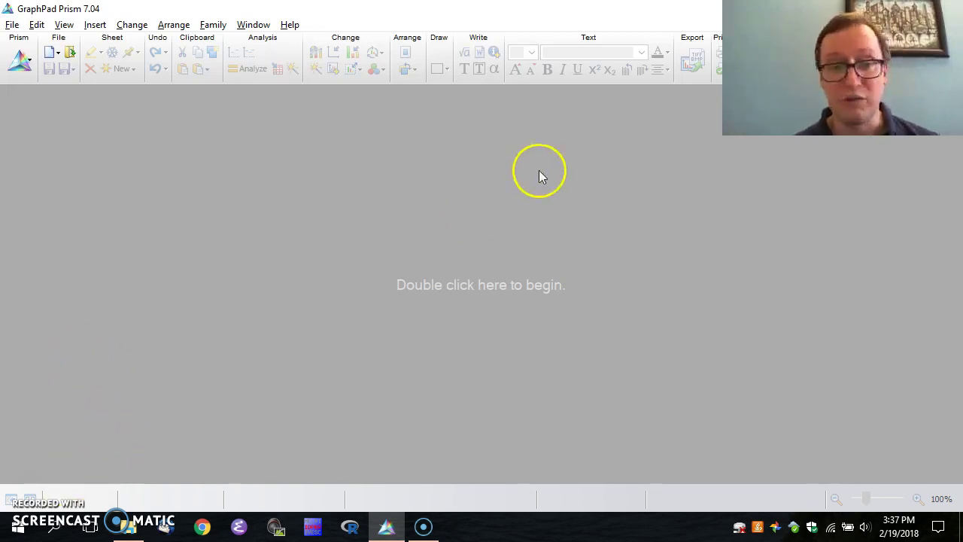
Create a fresh project with an empty Column replicate-values table, Data 1, and its graph
left_click(12, 25)
mouse_move(103, 44)
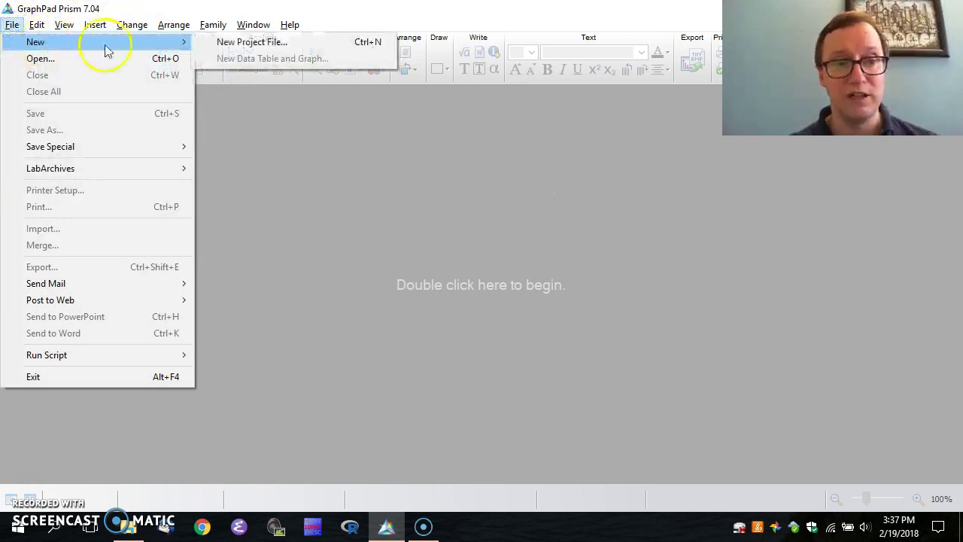
left_click(234, 43)
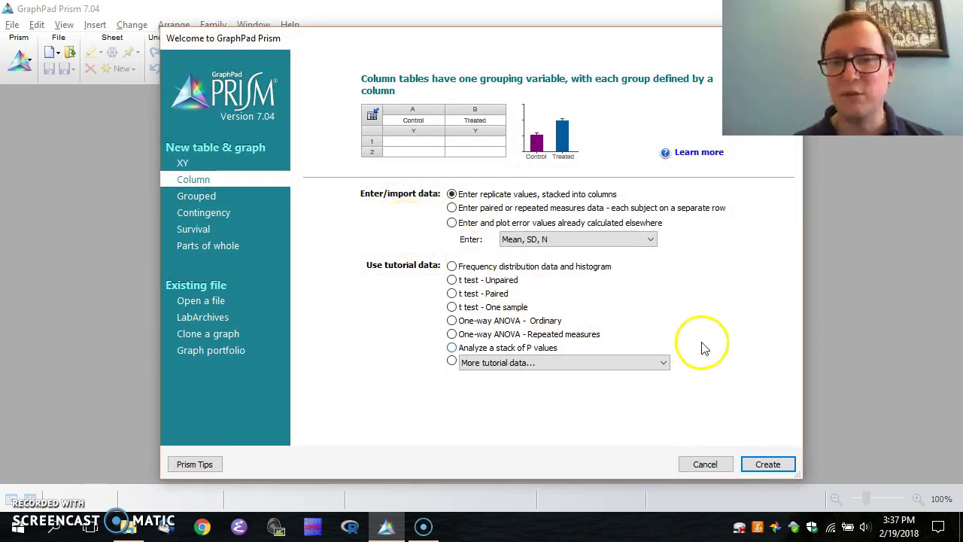
left_click(768, 465)
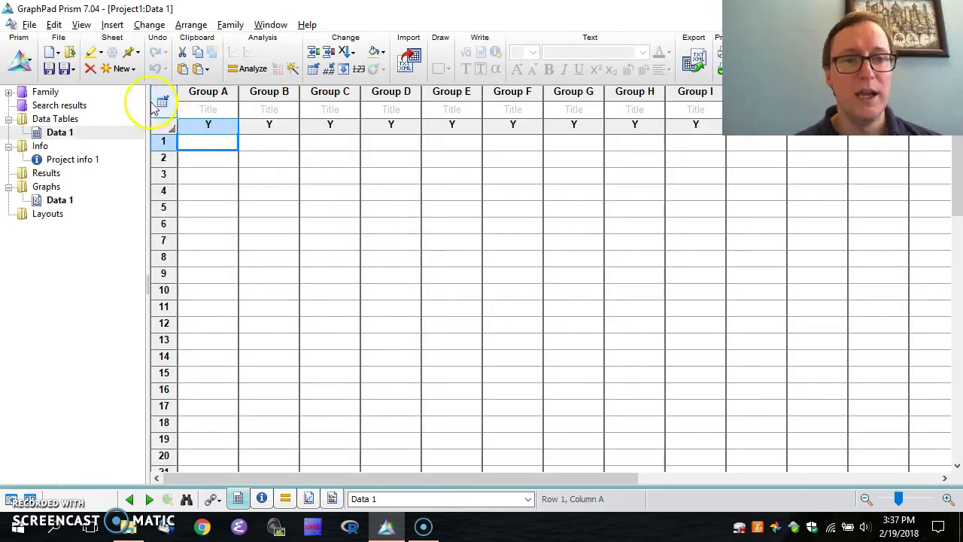
Import 20180219-AvsB.txt, putting intensities in Group A and labels in Group B
left_click(29, 25)
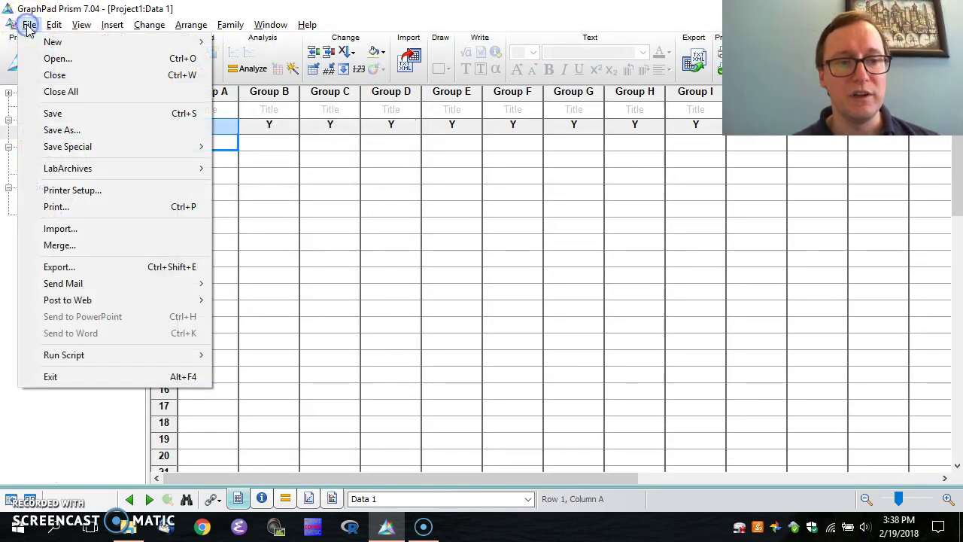
left_click(69, 227)
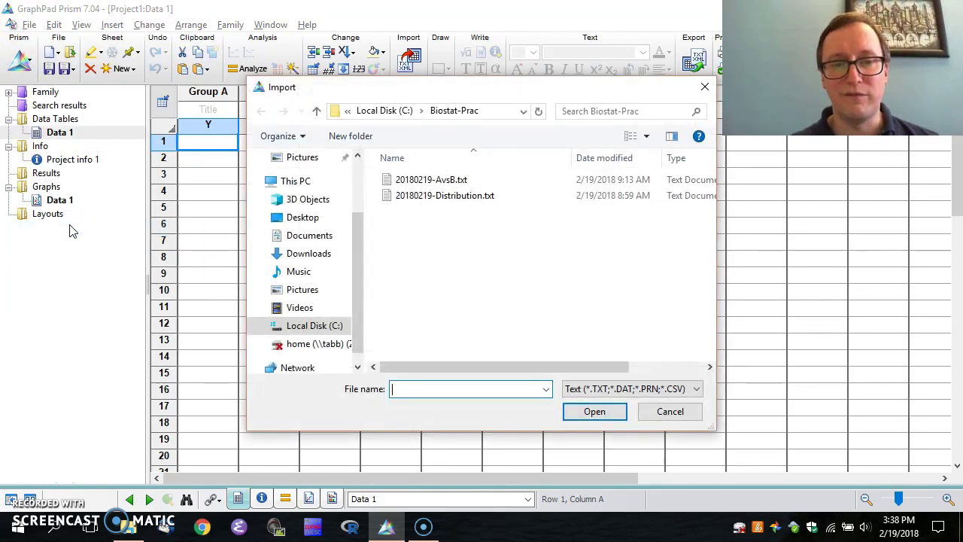
left_click(423, 183)
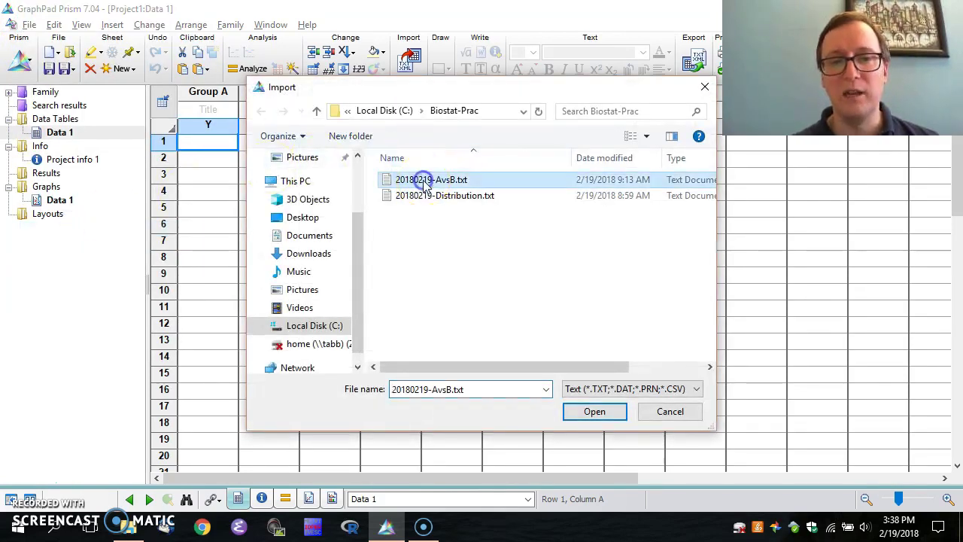
left_click(596, 413)
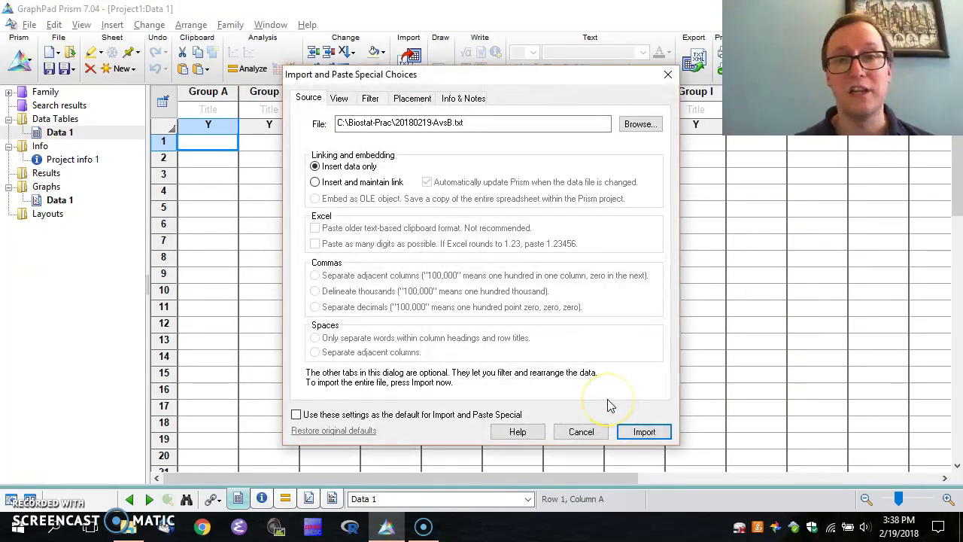
left_click(646, 434)
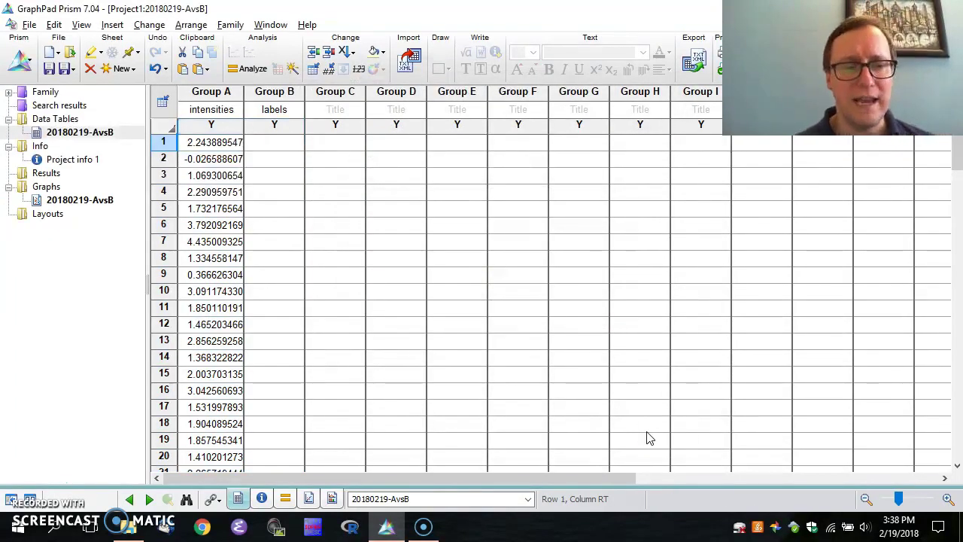
key("alt+Tab")
key("Tab")
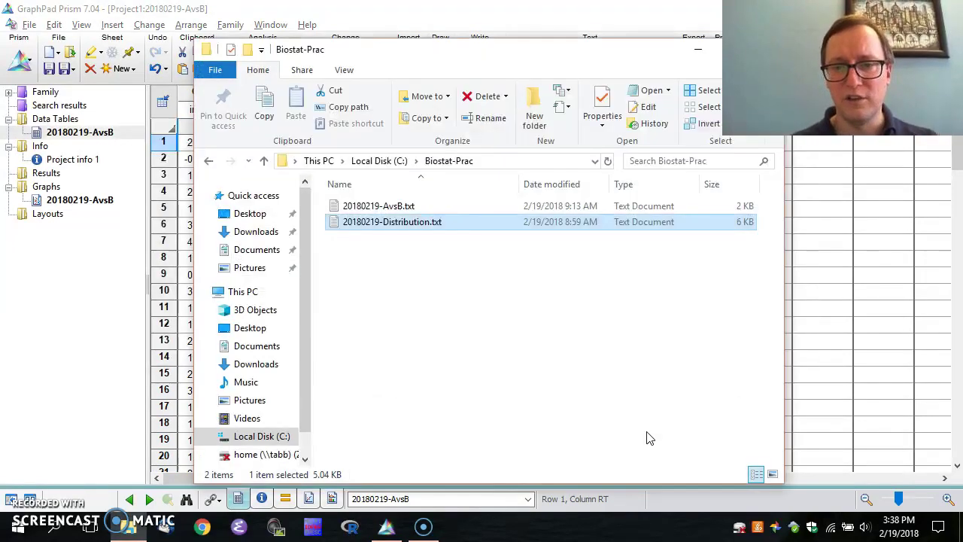
key("Up")
key("Return")
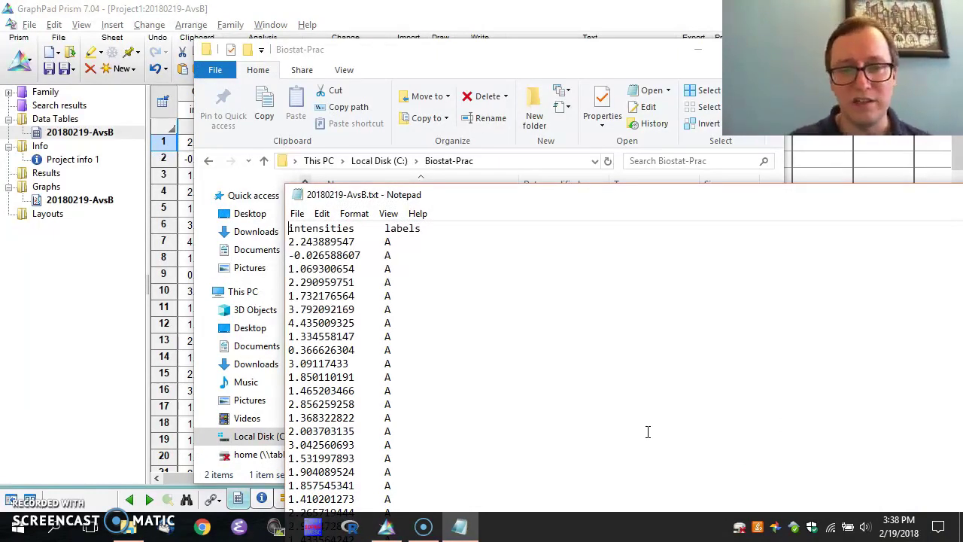
key("Page_Down")
key("Page_Down")
key("Page_Down")
key("Page_Up")
key("Page_Up")
key("Page_Up")
key("Down")
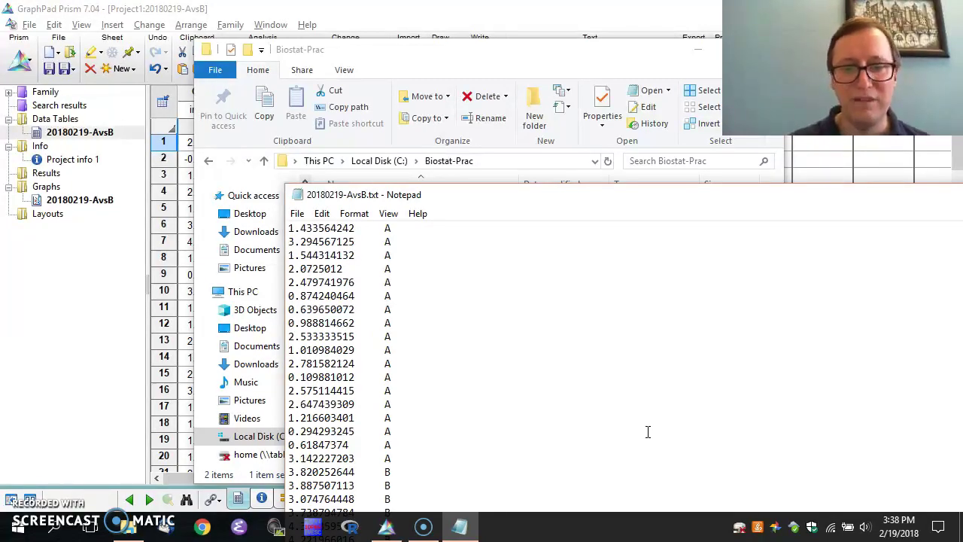
key("alt+F4")
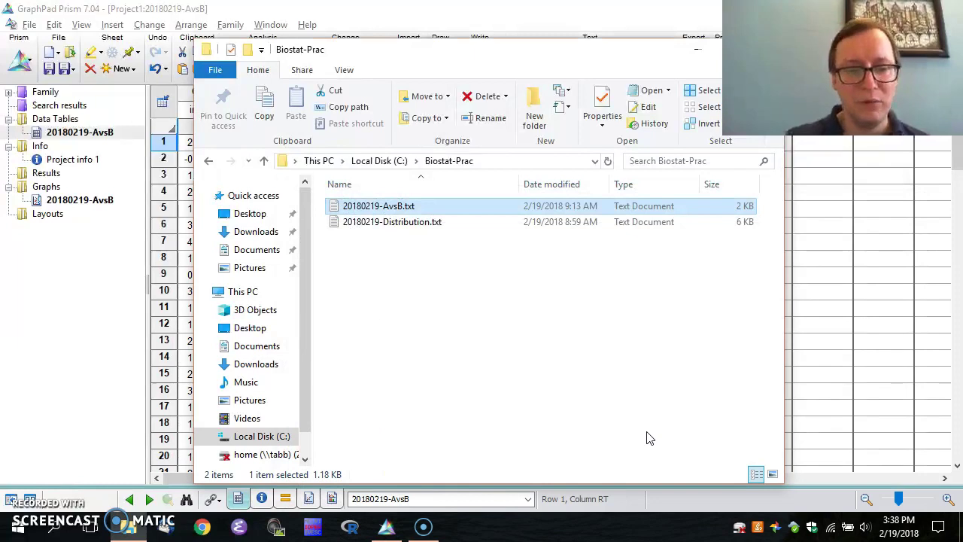
key("alt+F4")
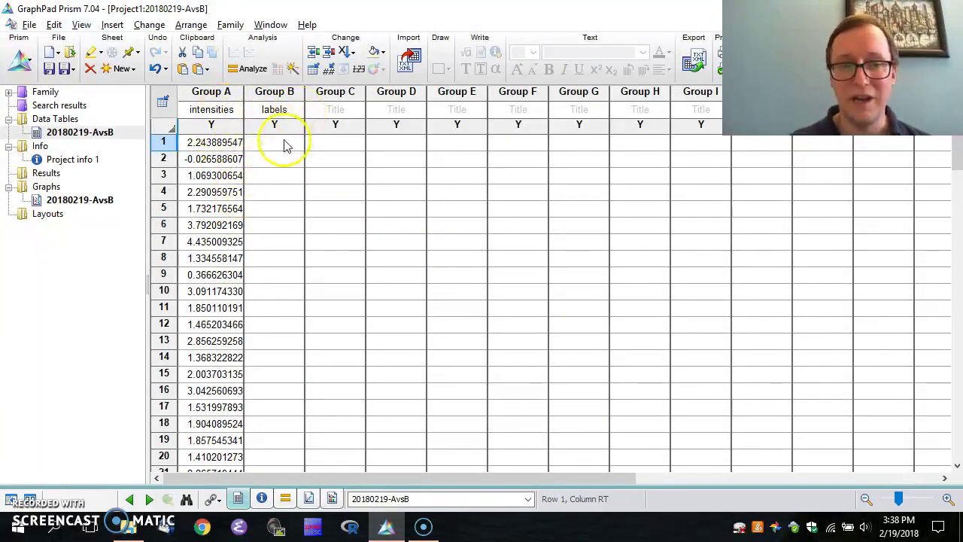
left_click(272, 159)
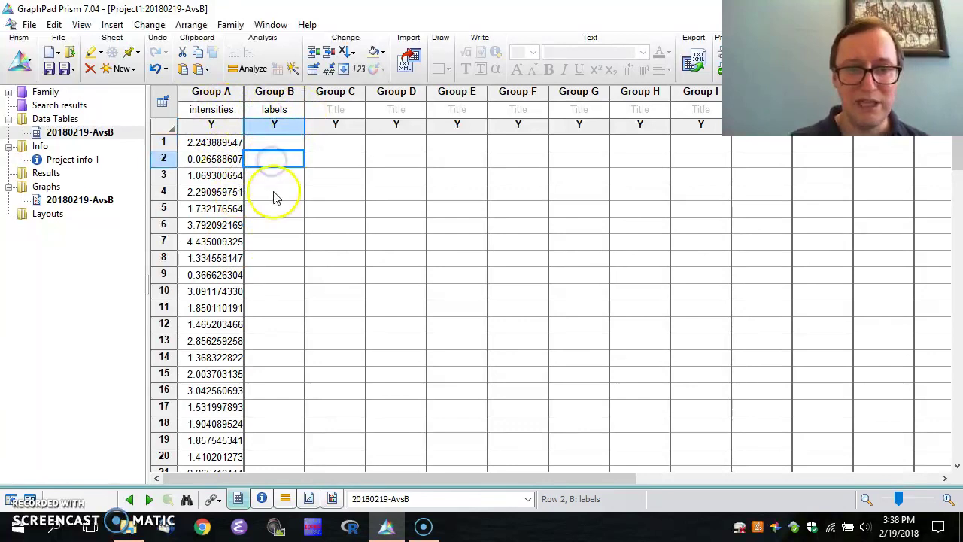
left_click(273, 192)
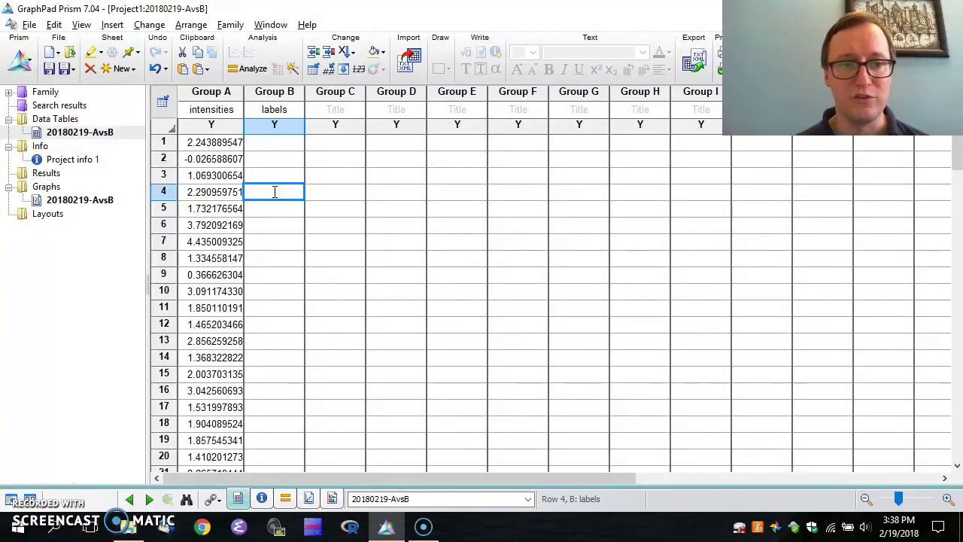
left_click(194, 224)
left_click(193, 224)
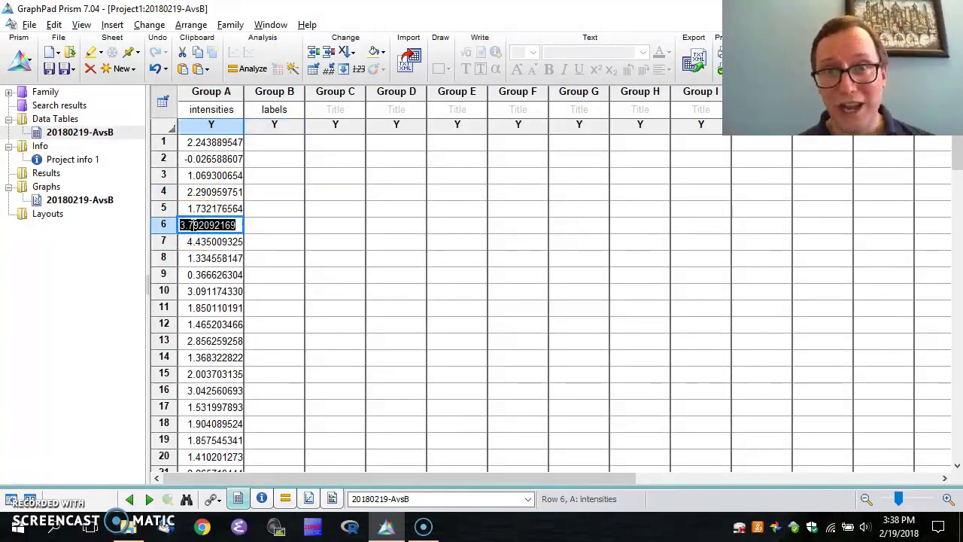
Select Group A rows 41–80, the B values, and delete them
key("Page_Down")
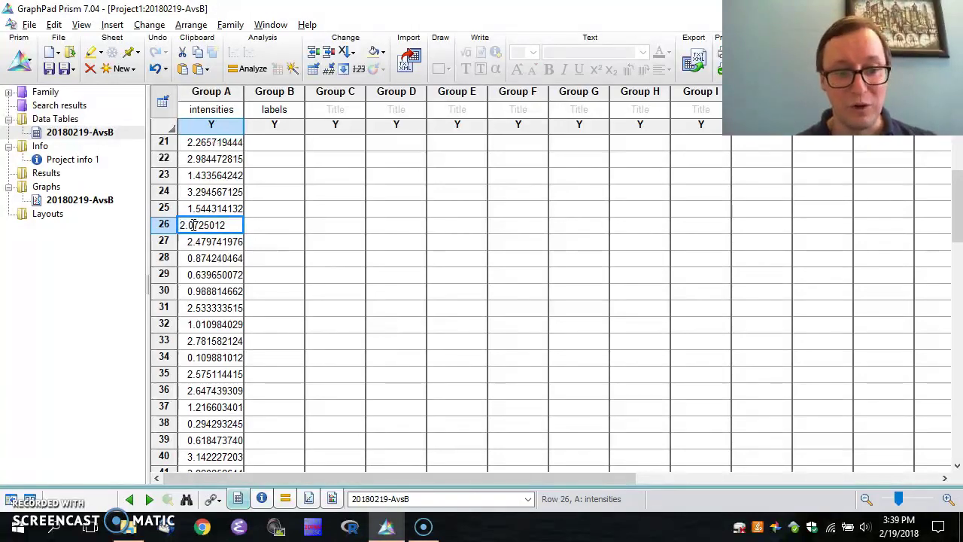
key("Down")
key("Down")
key("Down")
key("Down")
key("Down")
key("Down")
key("Down")
key("Down")
key("Down")
key("Down")
key("Down")
key("Down")
key("Down")
key("Down")
key("Down")
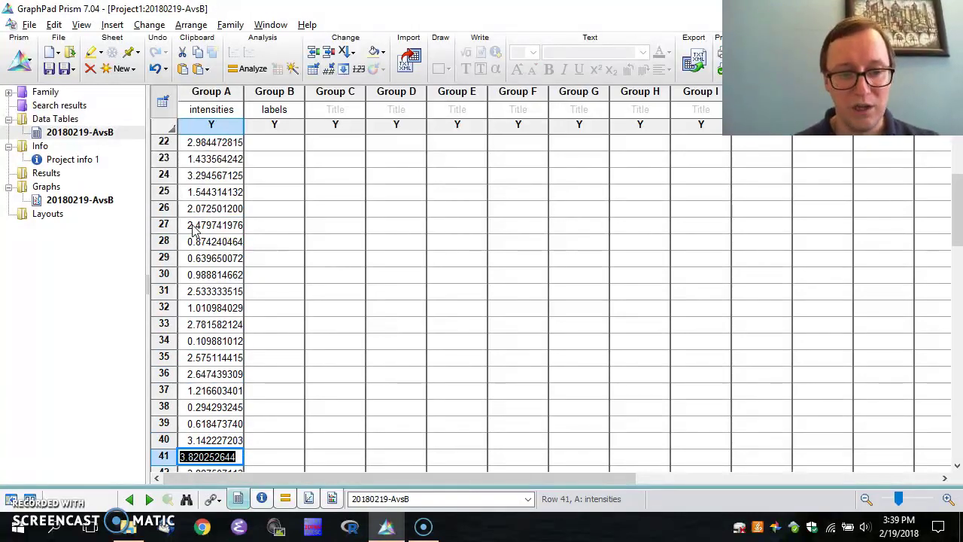
key("shift+Down")
key("shift+Down")
key("shift+Down")
key("shift+Down")
key("shift+Down")
key("shift+Down")
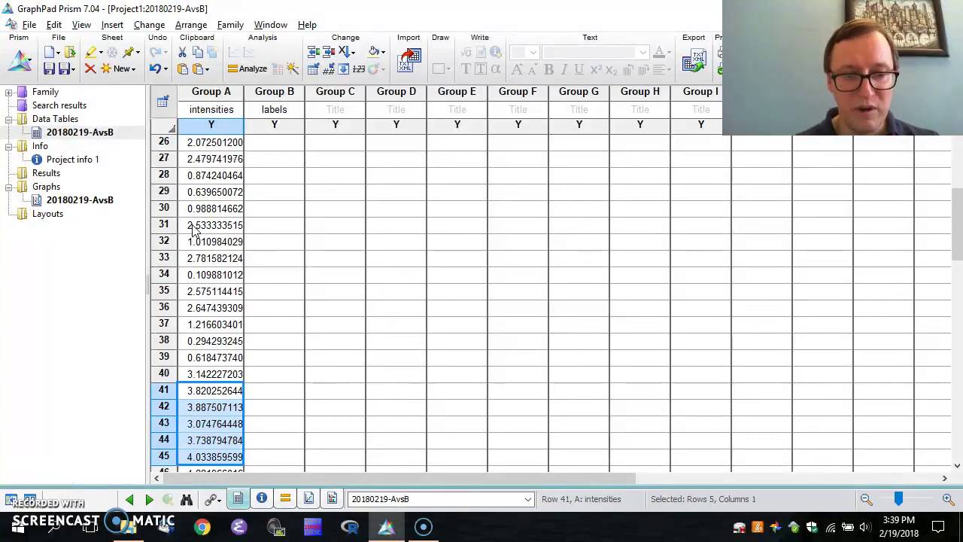
key("shift+Down")
key("shift+Down")
key("shift+Down")
key("shift+Down")
key("shift+Down")
key("shift+Down")
key("shift+Down")
key("shift+Down")
key("shift+Down")
key("shift+Down")
key("shift+Down")
key("ctrl+c")
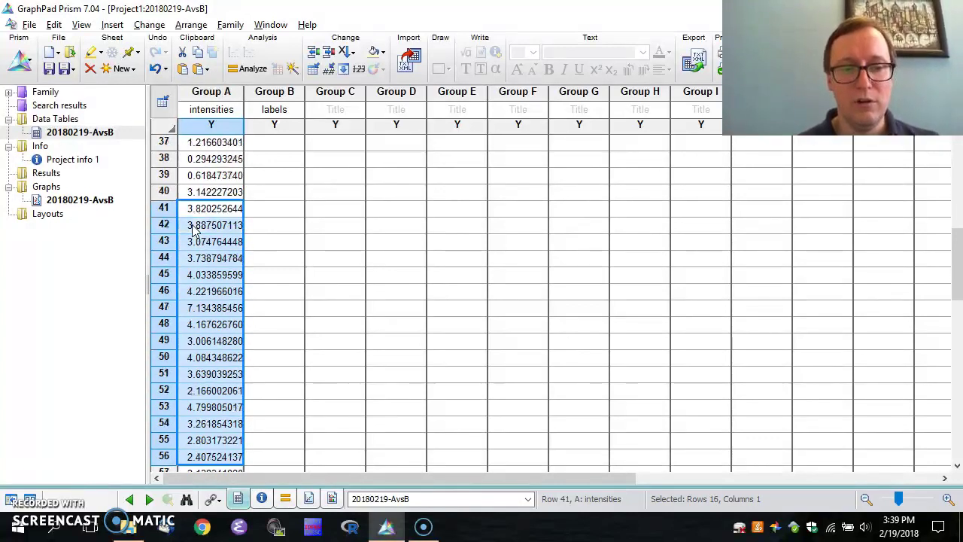
key("shift+Down")
key("shift+Down")
key("shift+Down")
key("shift+Down")
key("shift+Down")
key("shift+Down")
key("shift+Down")
key("shift+Down")
key("shift+Down")
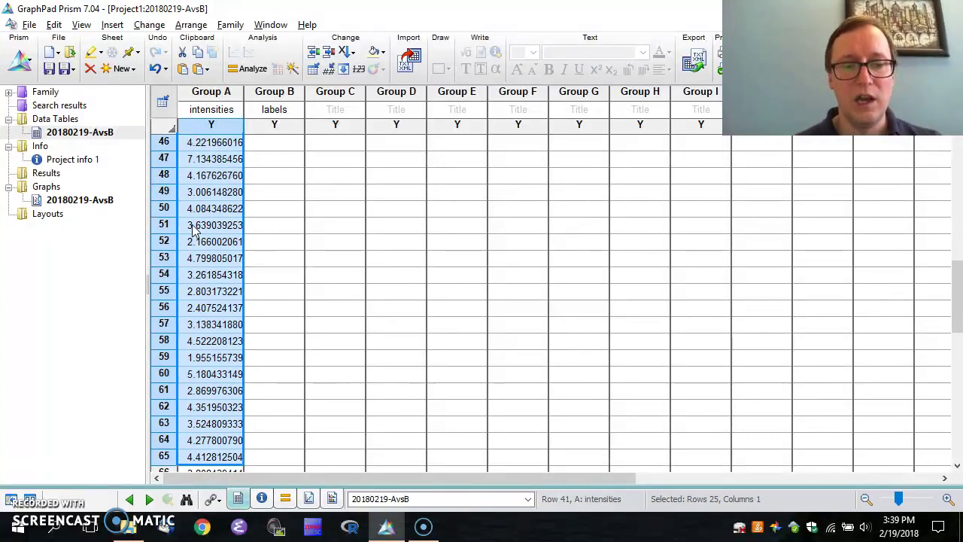
key("shift+Down")
key("shift+Down")
key("shift+Down")
key("shift+Down")
key("shift+Down")
key("shift+Down")
key("shift+Down")
key("shift+Down")
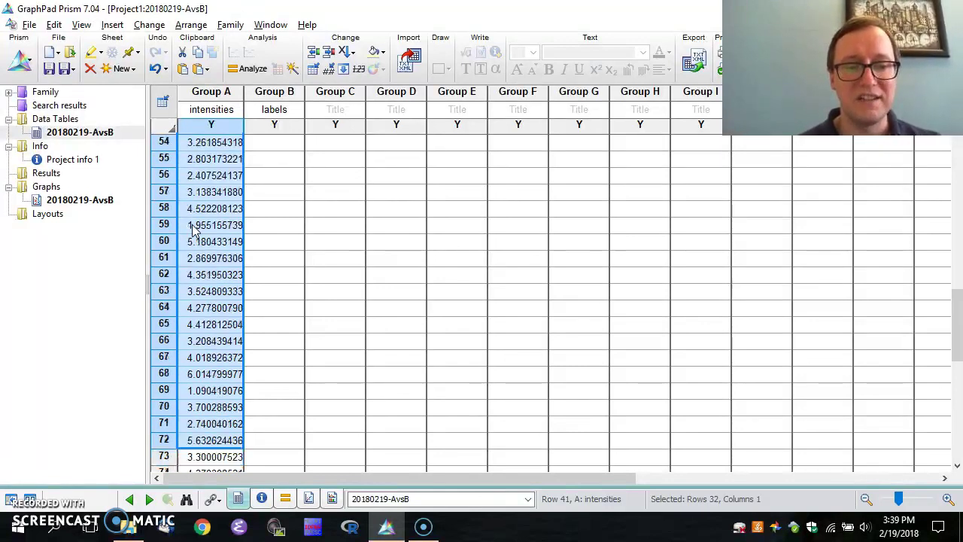
key("shift+Down")
key("shift+Down")
key("shift+Down")
key("shift+Down")
key("shift+Down")
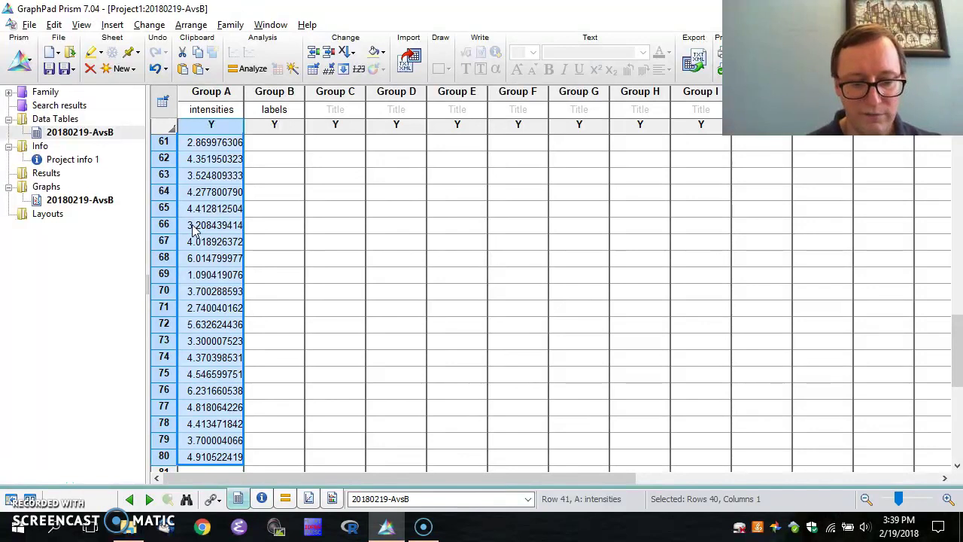
key("Delete")
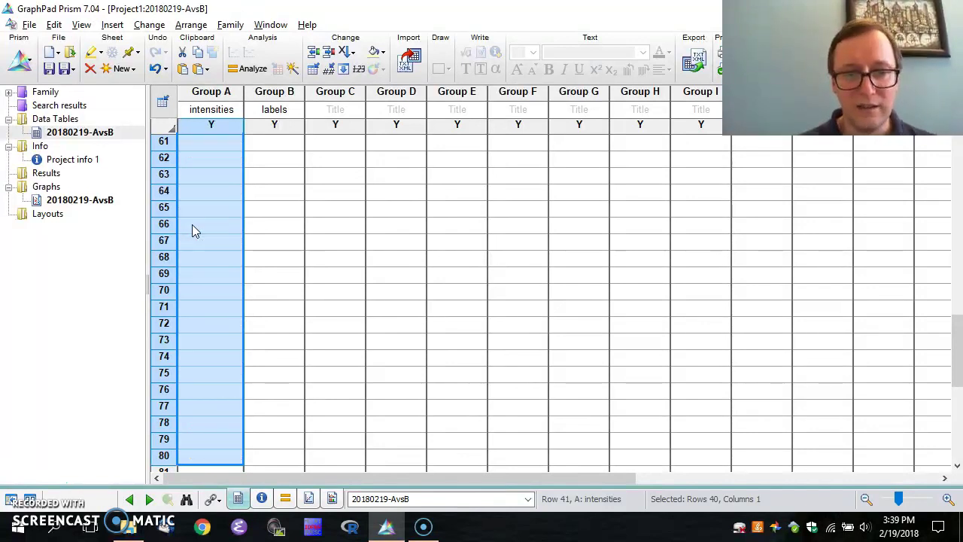
Paste the 40 B values into Group B starting at row 1 and check they end at row 40
key("ctrl+Home")
key("Right")
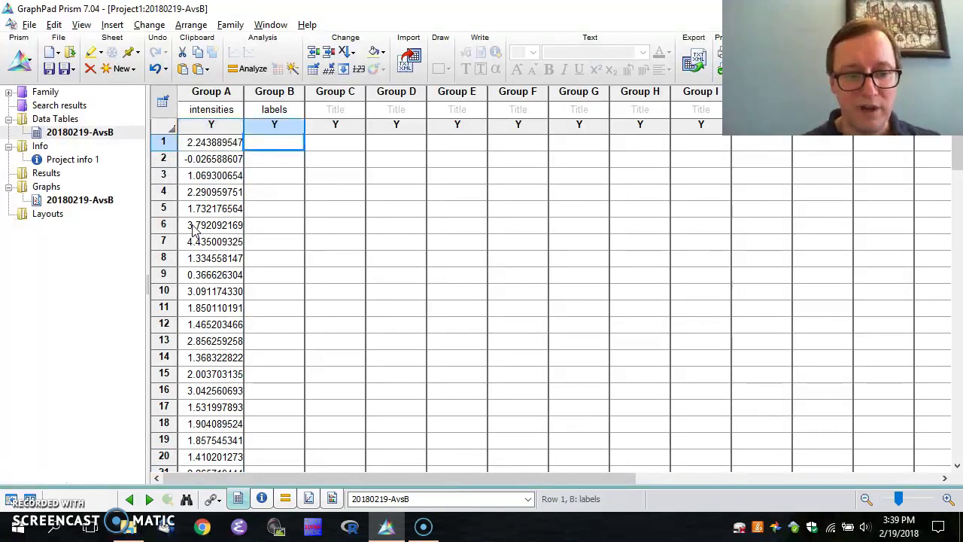
key("ctrl+v")
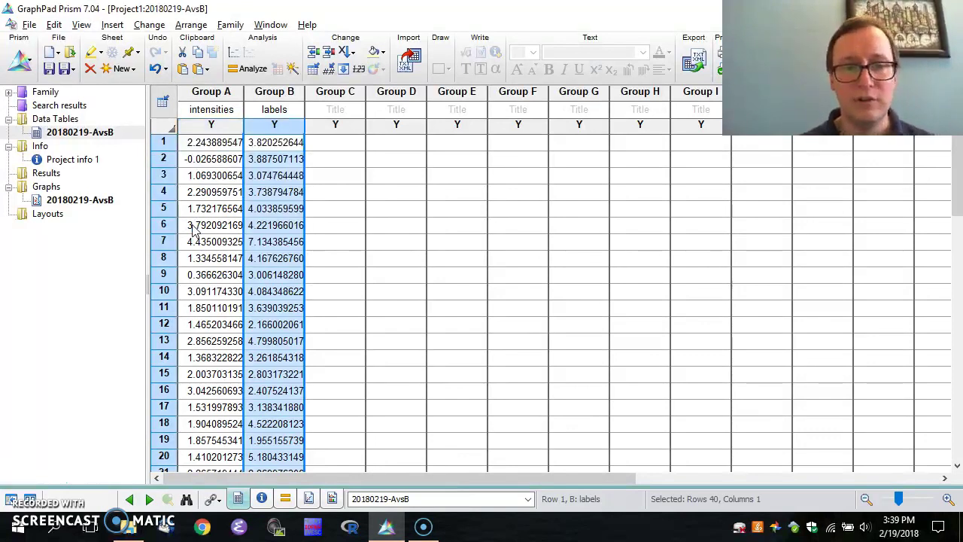
key("Page_Down")
key("Page_Down")
key("Up")
key("Up")
key("Up")
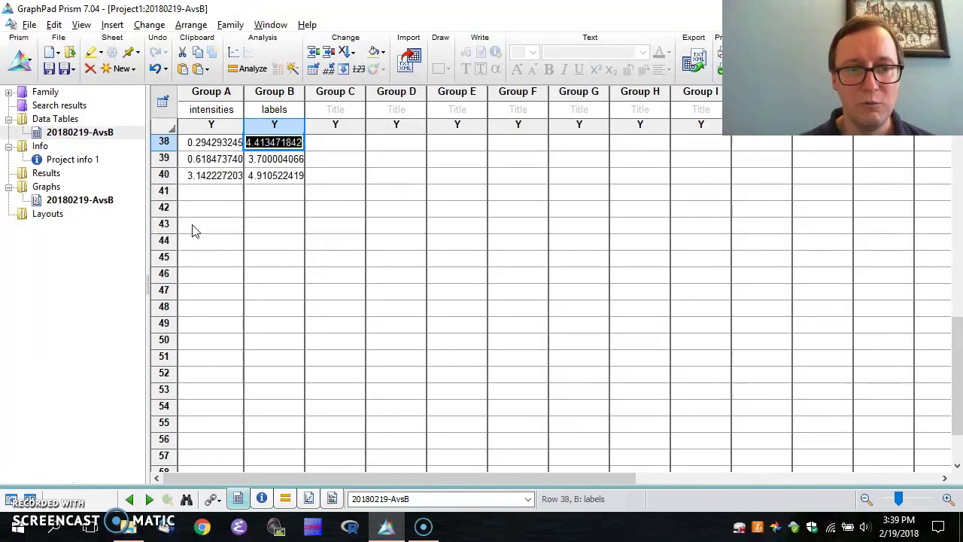
key("Up")
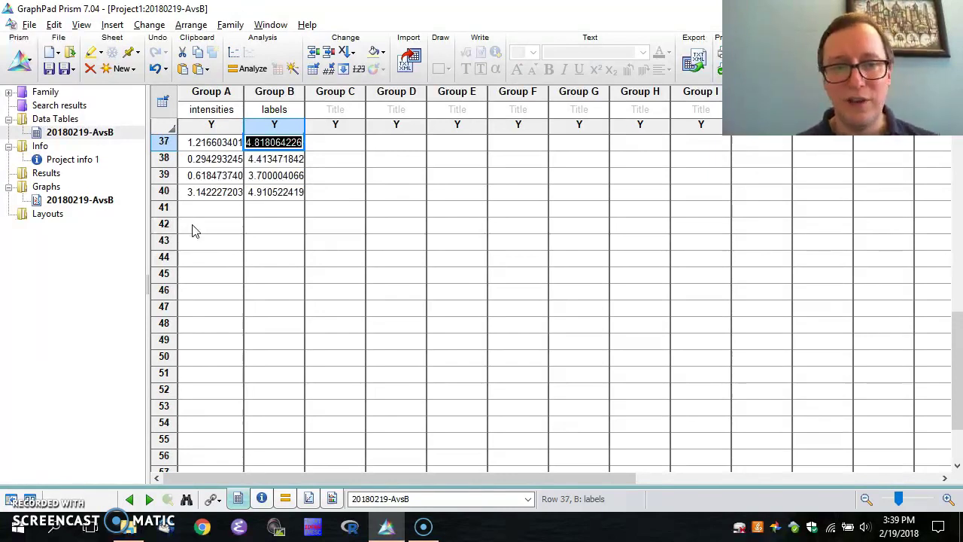
key("Page_Up")
key("Page_Up")
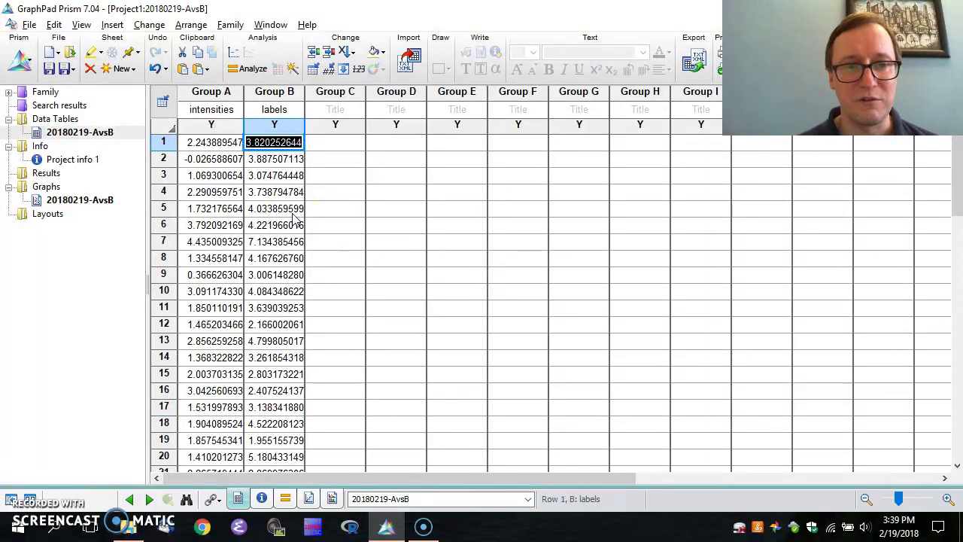
Retitle the Group A column 'SetA' and the Group B column 'SetB'
left_click(214, 113)
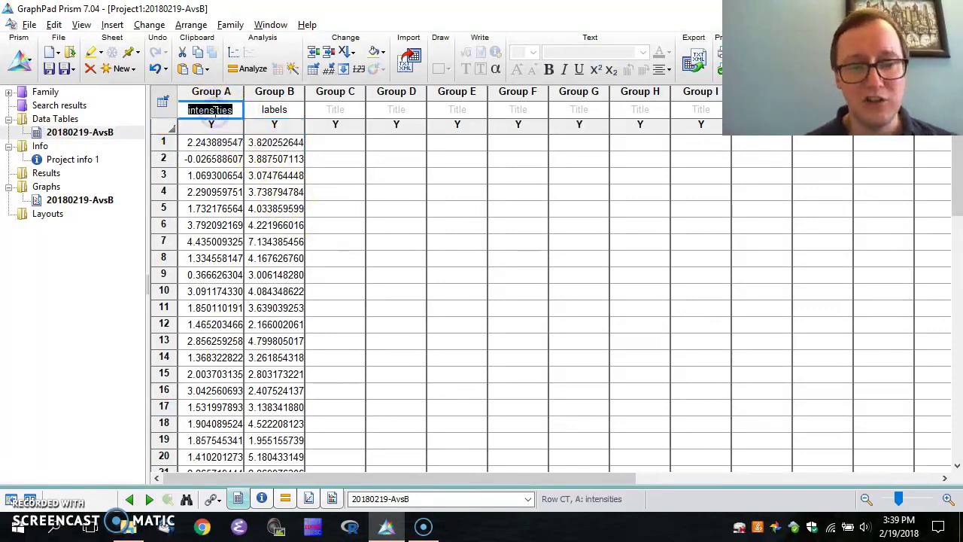
type("SetA")
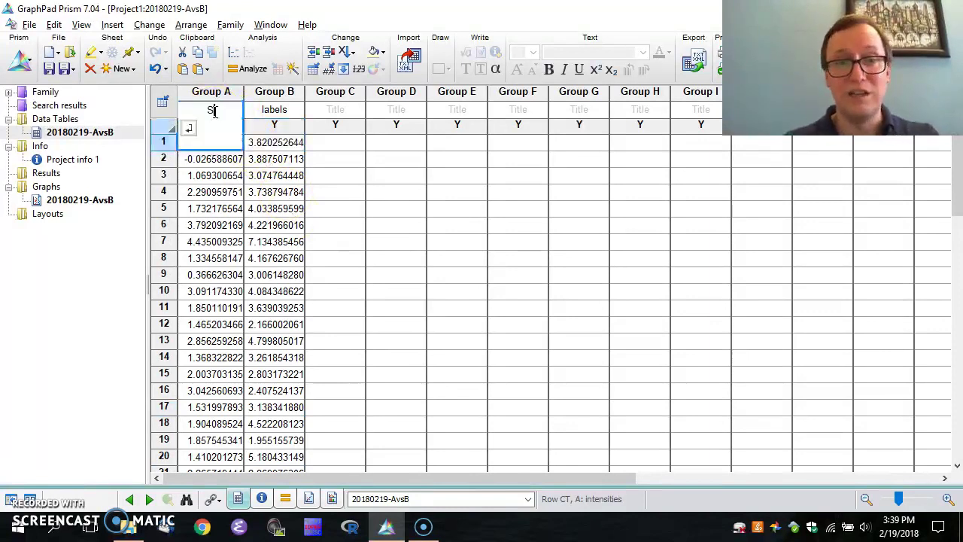
left_click(275, 111)
type("SetB")
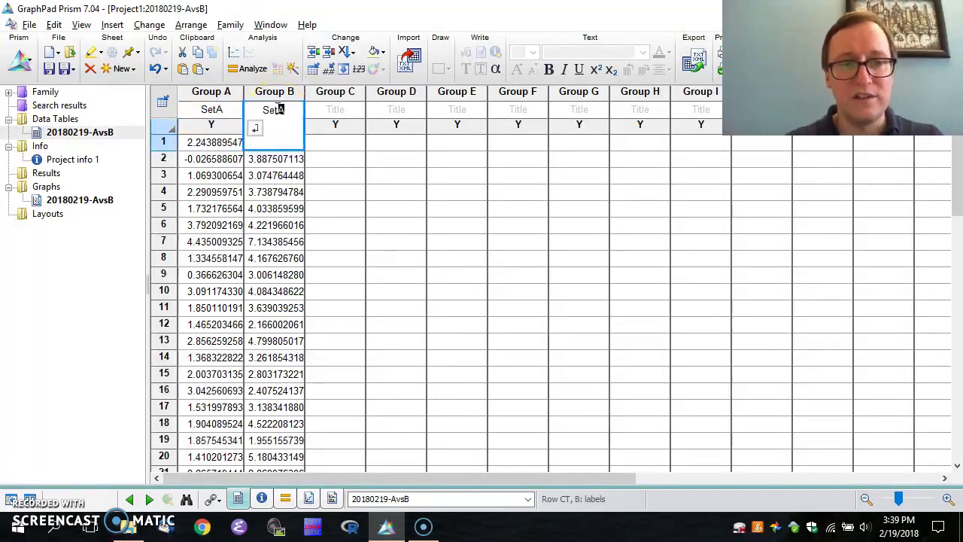
key("Return")
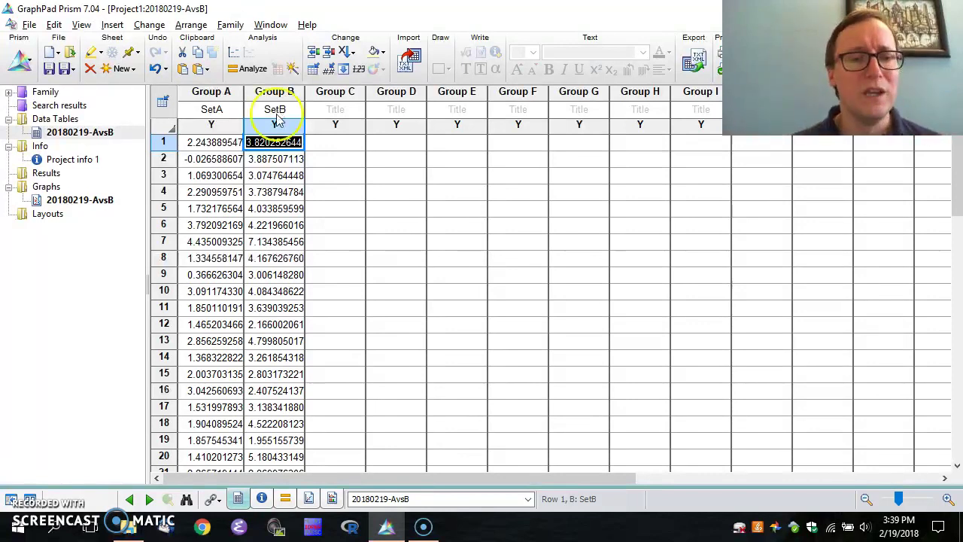
left_click(214, 145)
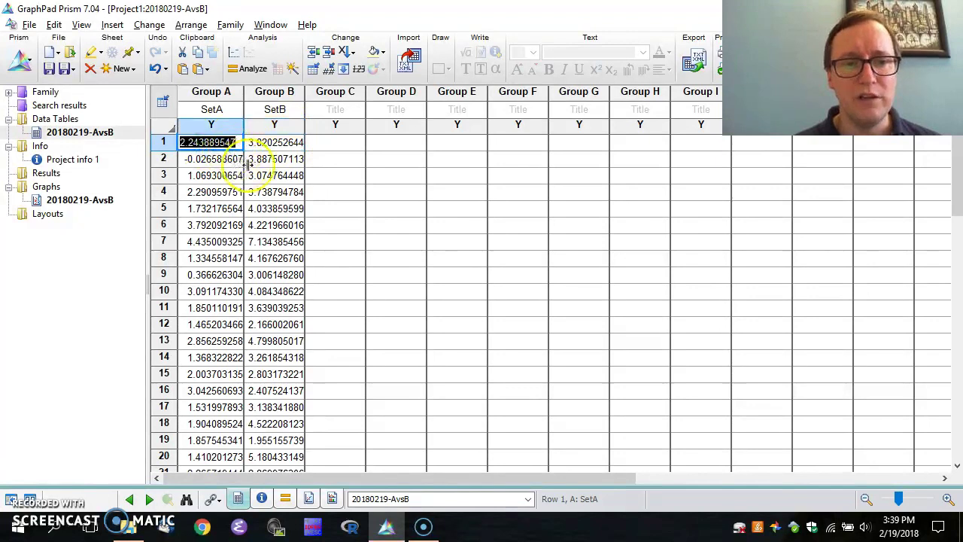
left_click(273, 160)
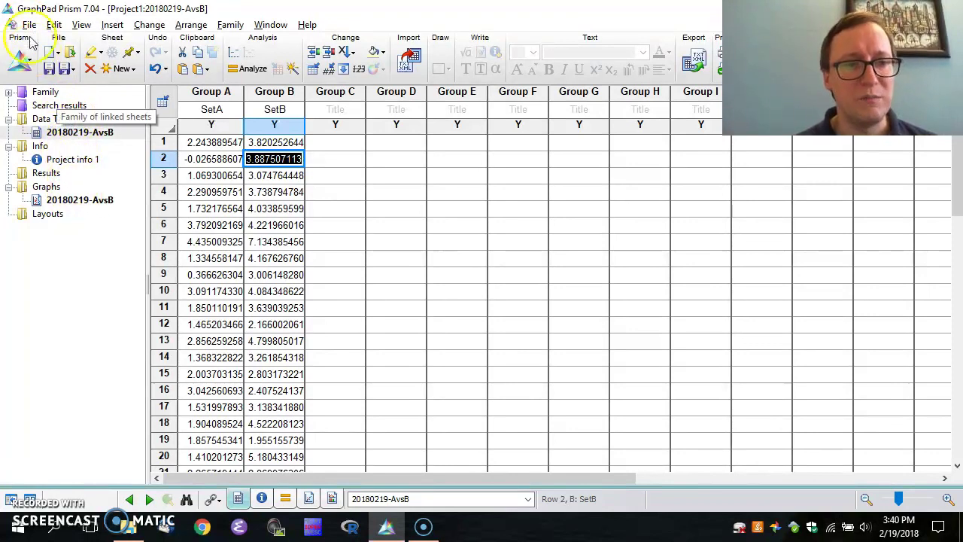
Start a new graph of the 20180219-AvsB table as a box-and-whiskers plot with Min to Max whiskers
left_click(112, 26)
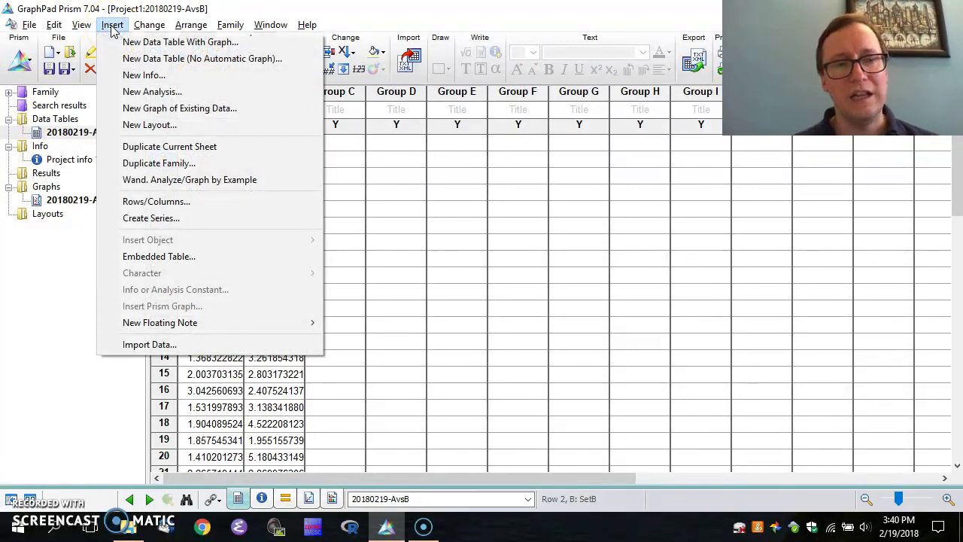
left_click(154, 109)
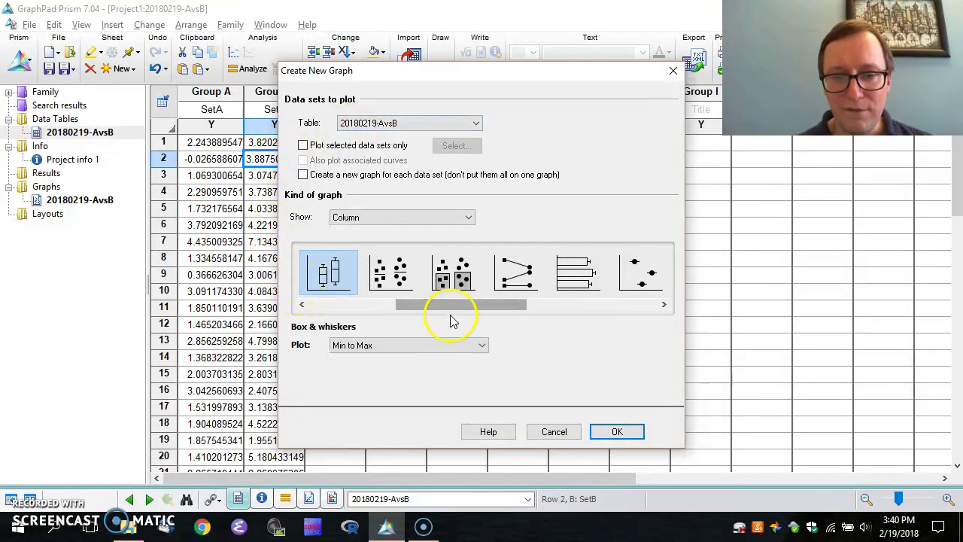
left_click_drag(453, 307, 420, 316)
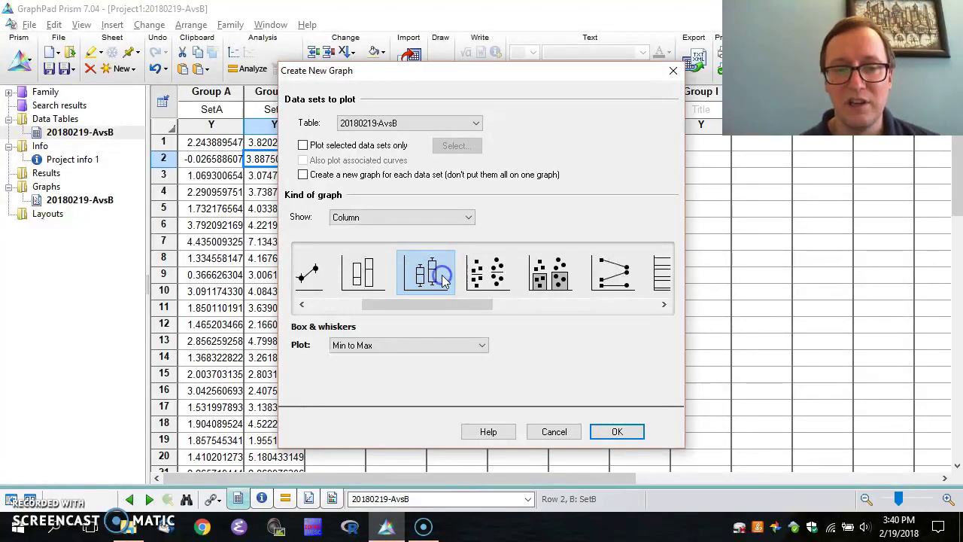
left_click(354, 305)
left_click(482, 348)
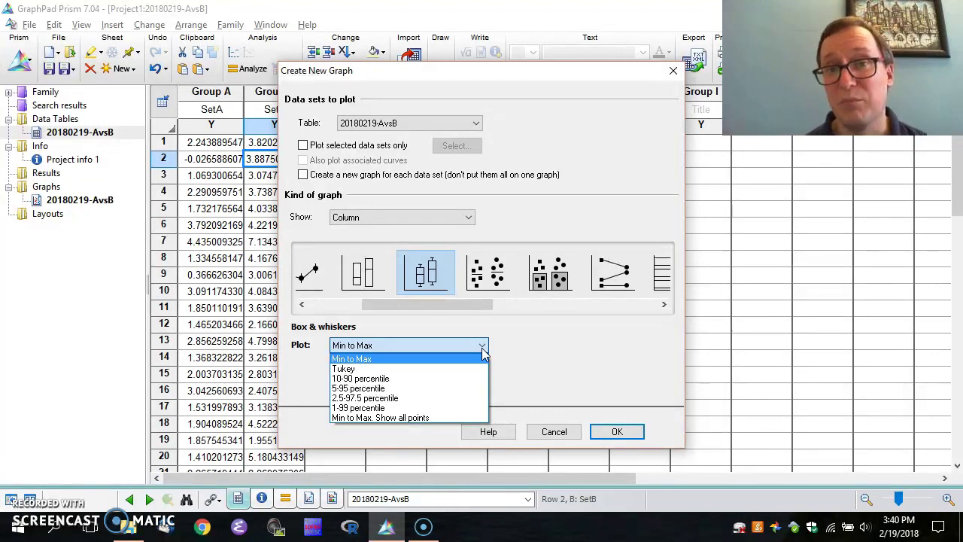
left_click(418, 358)
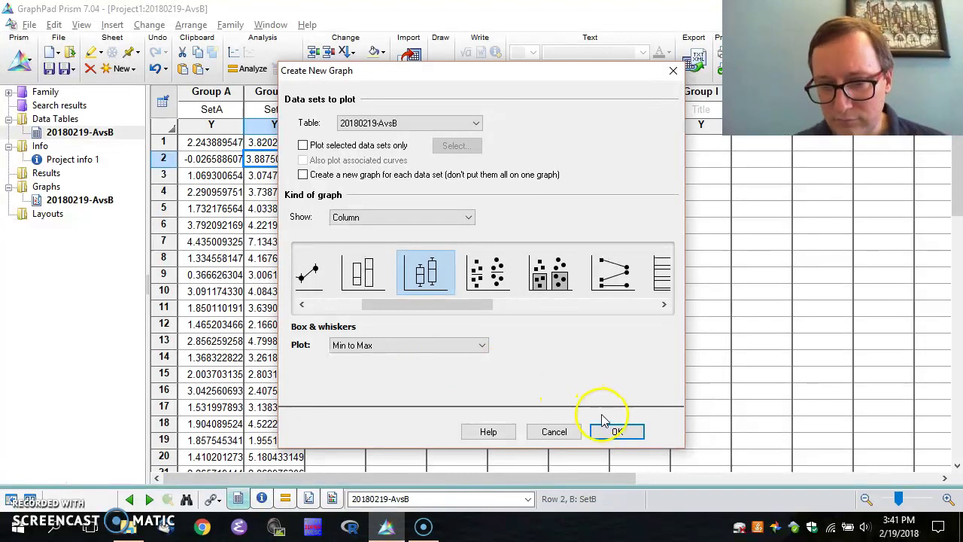
Create the SetA vs SetB box-and-whiskers graph and inspect the resulting boxes
left_click(614, 434)
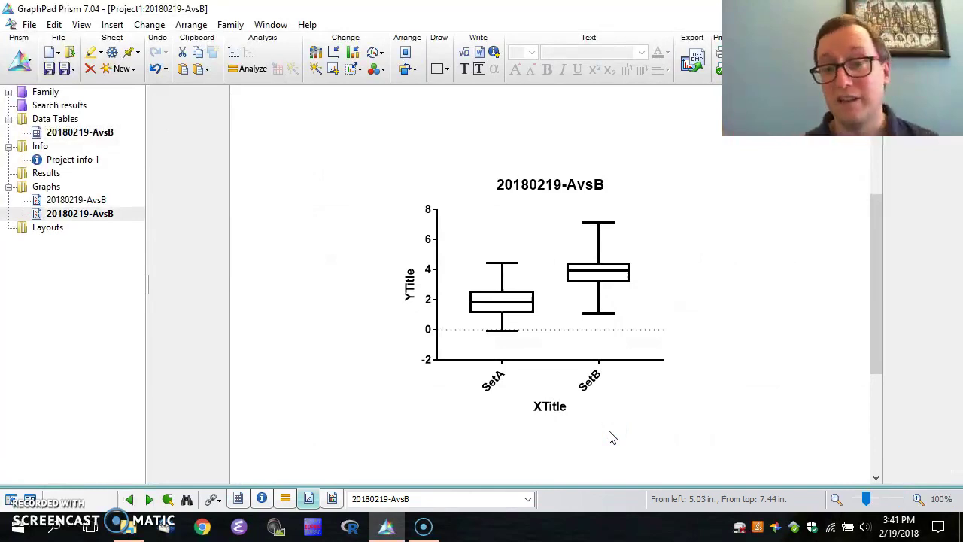
left_click(502, 335)
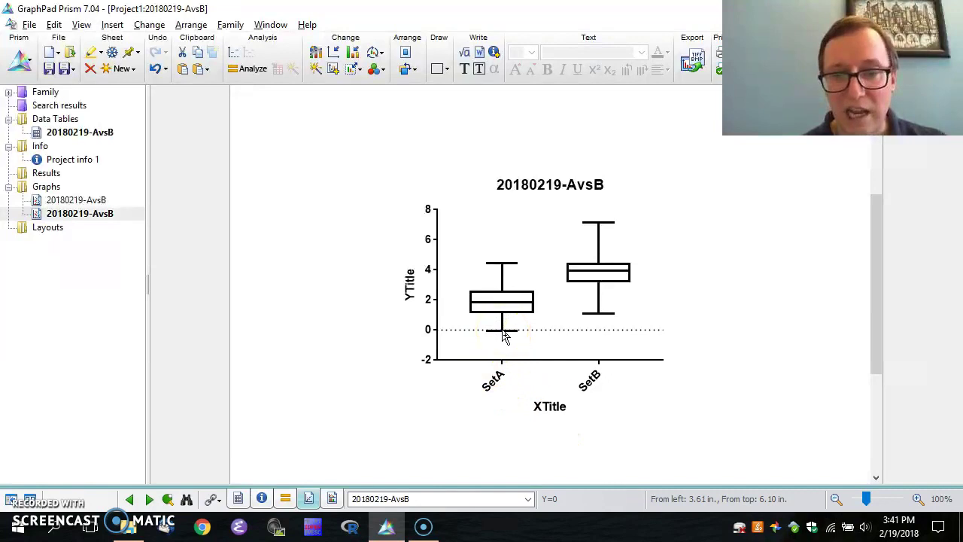
left_click(503, 267)
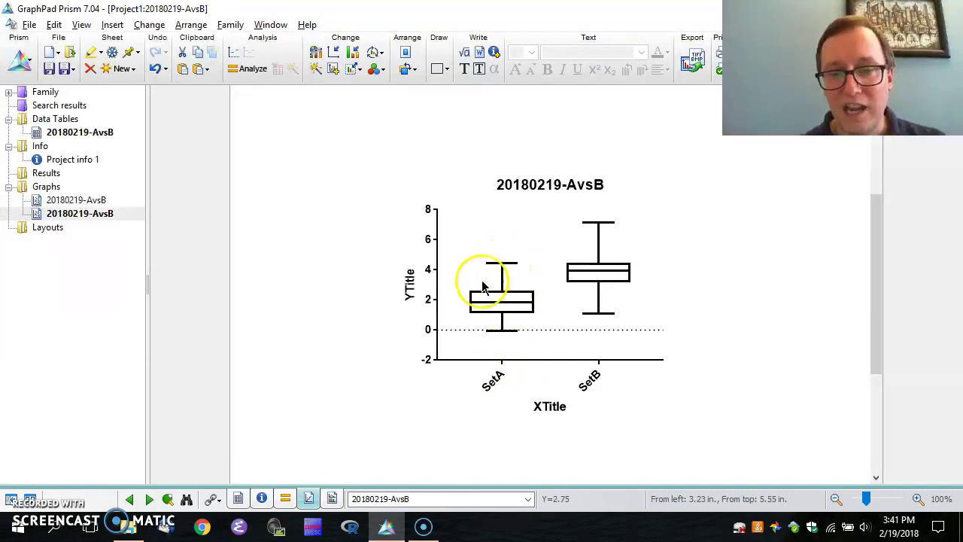
mouse_move(485, 300)
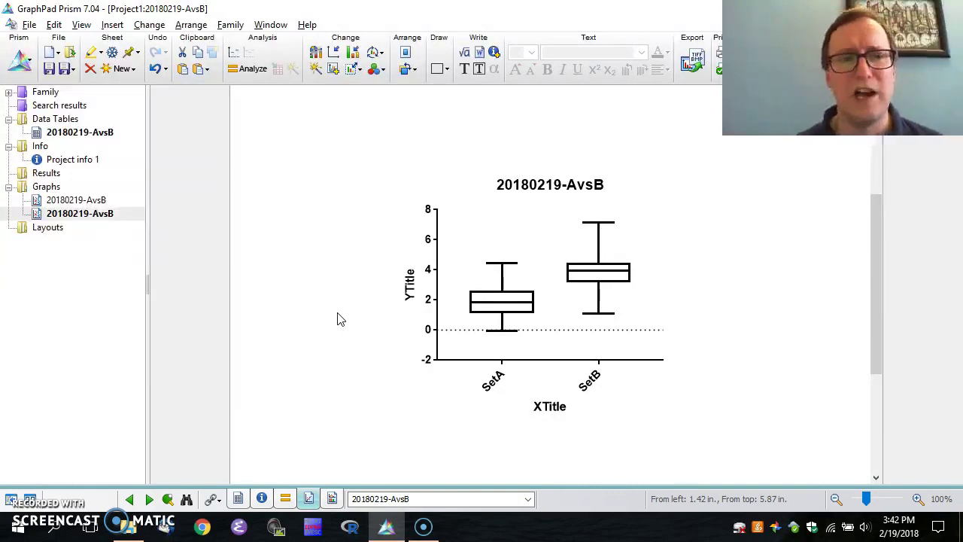
Create a scatter plot graph of the 20180219-AvsB data showing Mean with SD
left_click(113, 27)
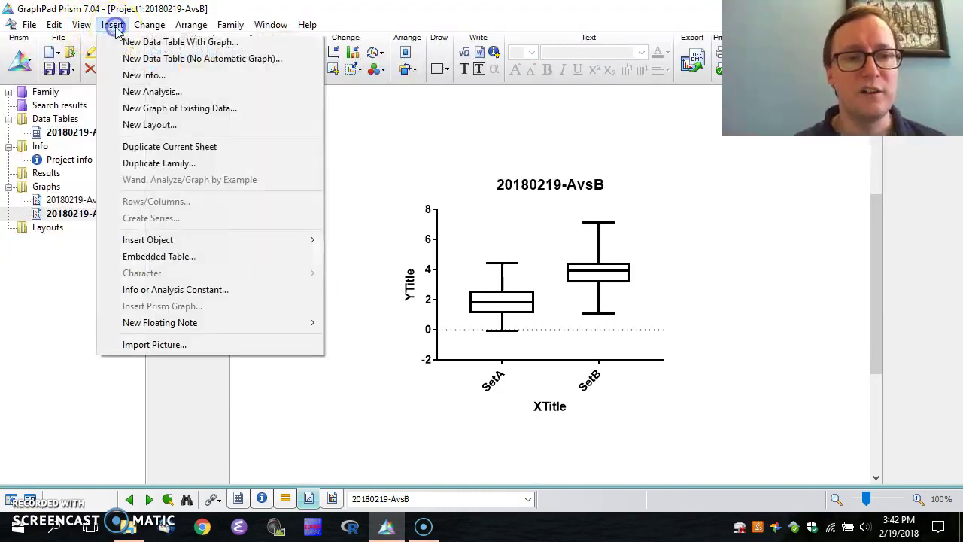
left_click(143, 110)
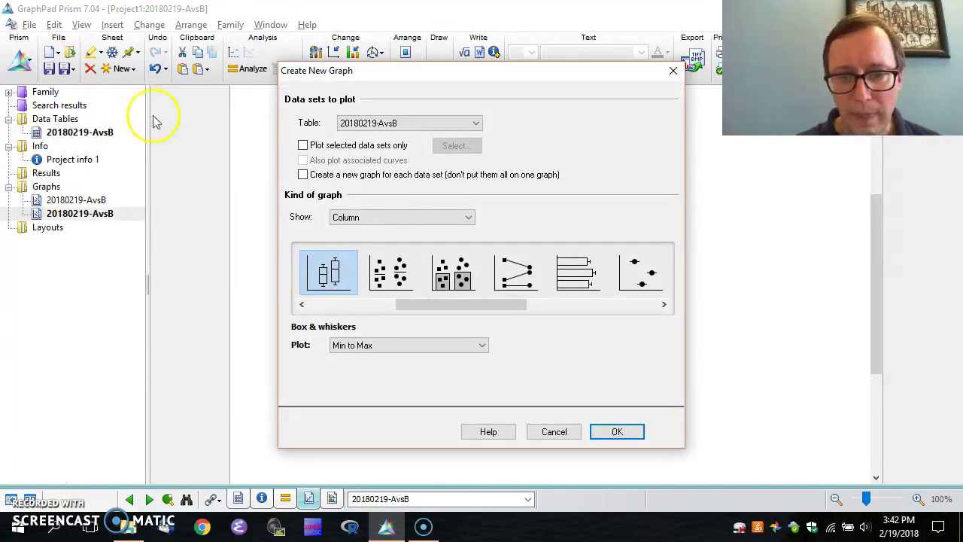
left_click(398, 281)
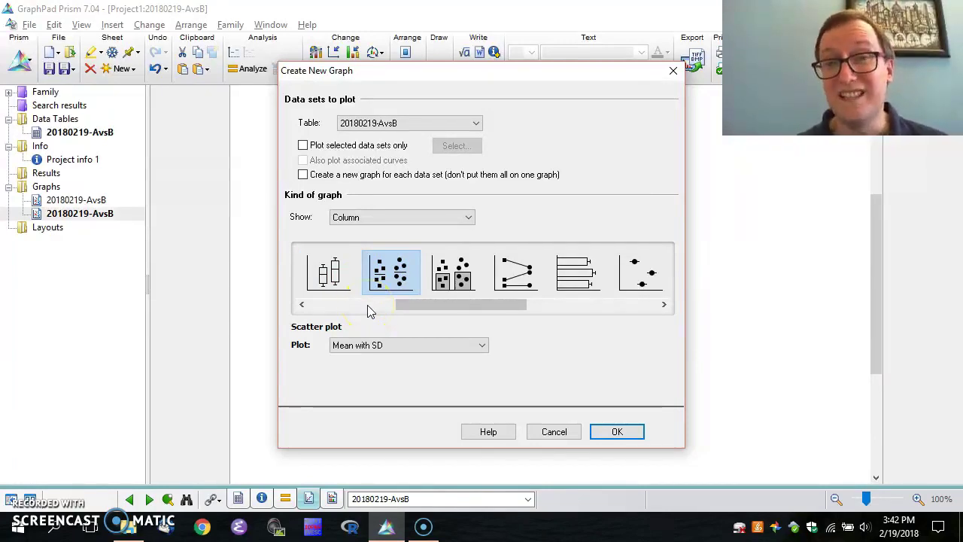
left_click(397, 272)
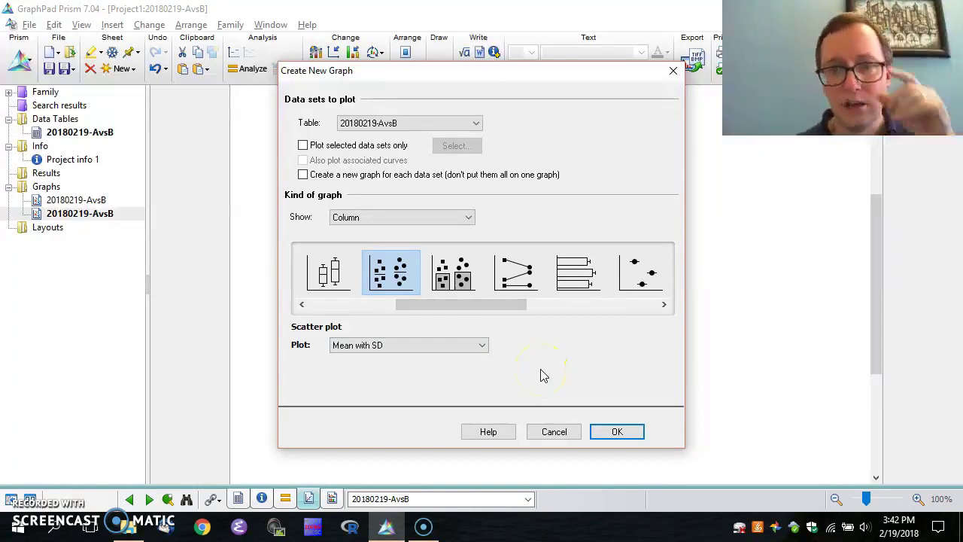
left_click(617, 431)
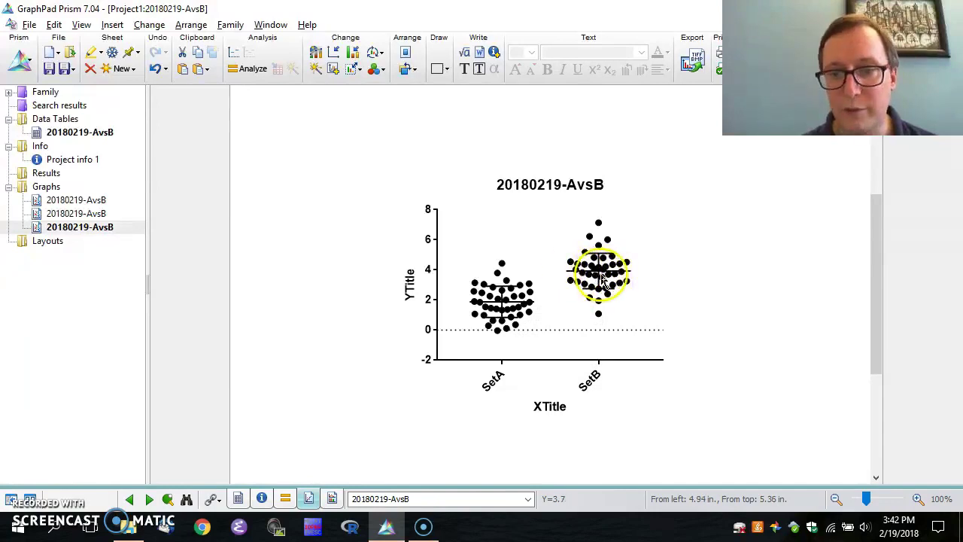
mouse_move(605, 269)
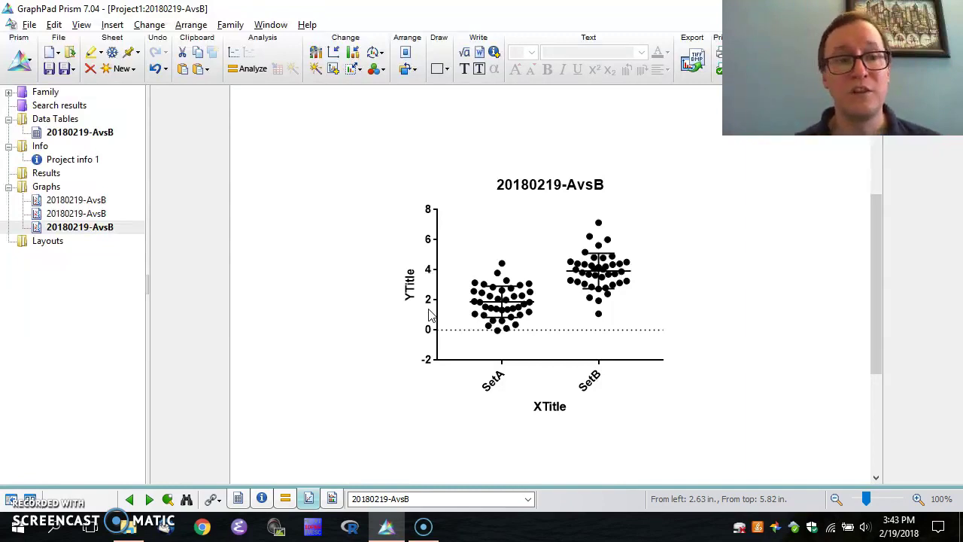
left_click(67, 214)
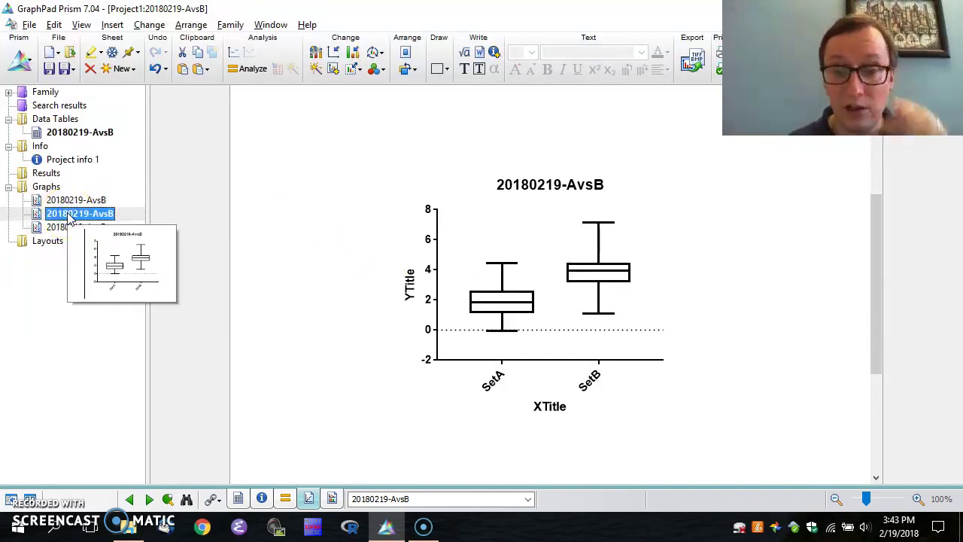
left_click(131, 216)
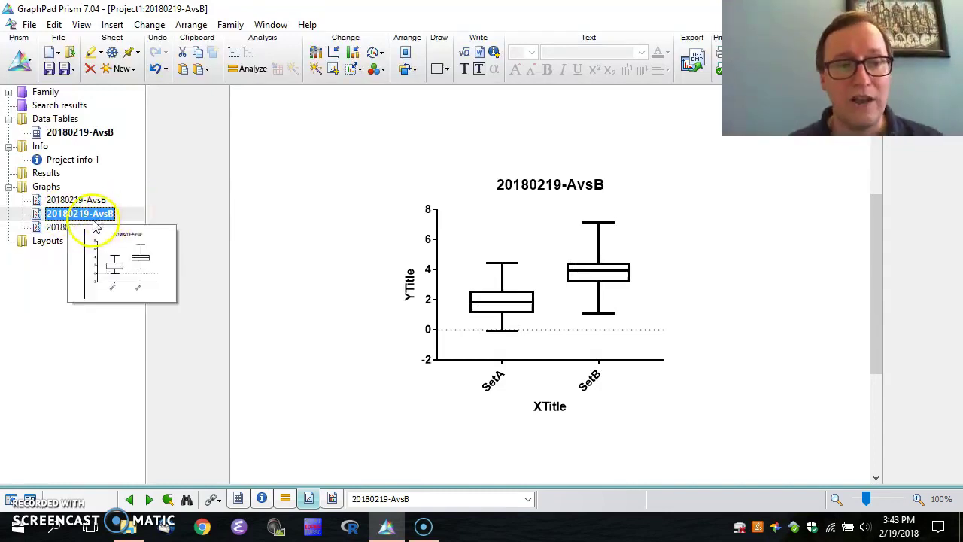
left_click(73, 226)
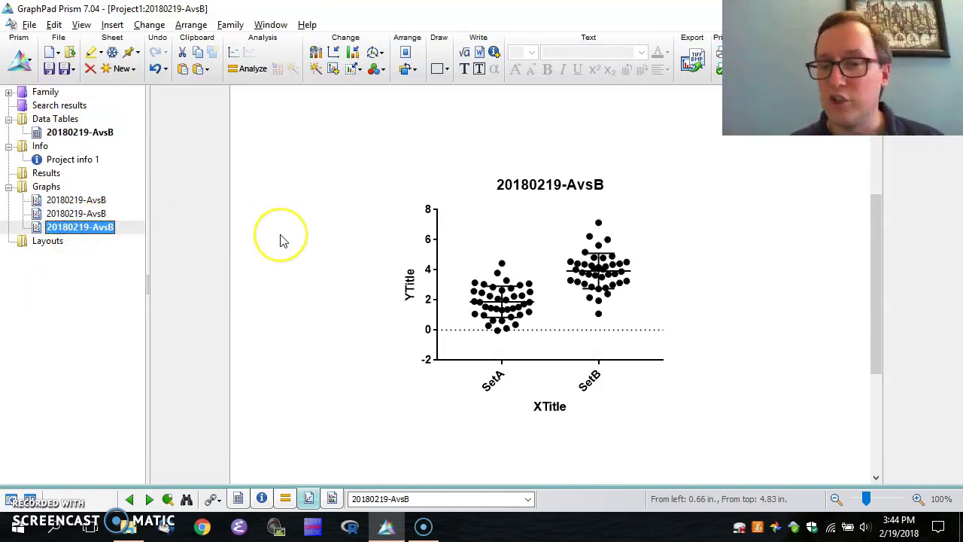